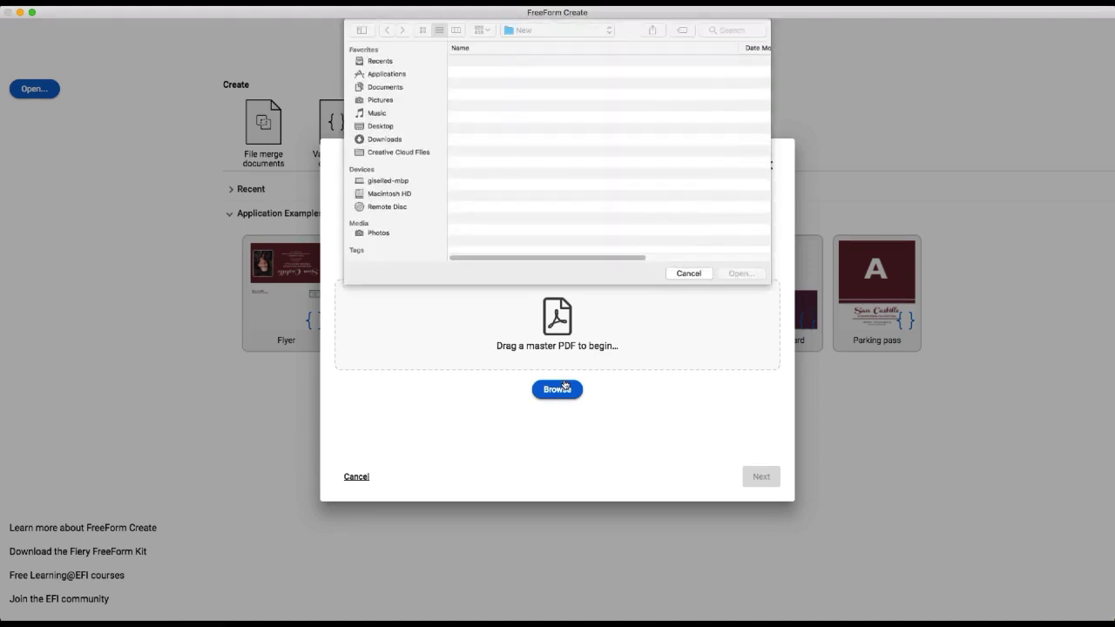
Choose dental_reminder_postcard_master.pdf from the Dental postcard project's Final folder as the master document and continue to the data source stage
click(380, 127)
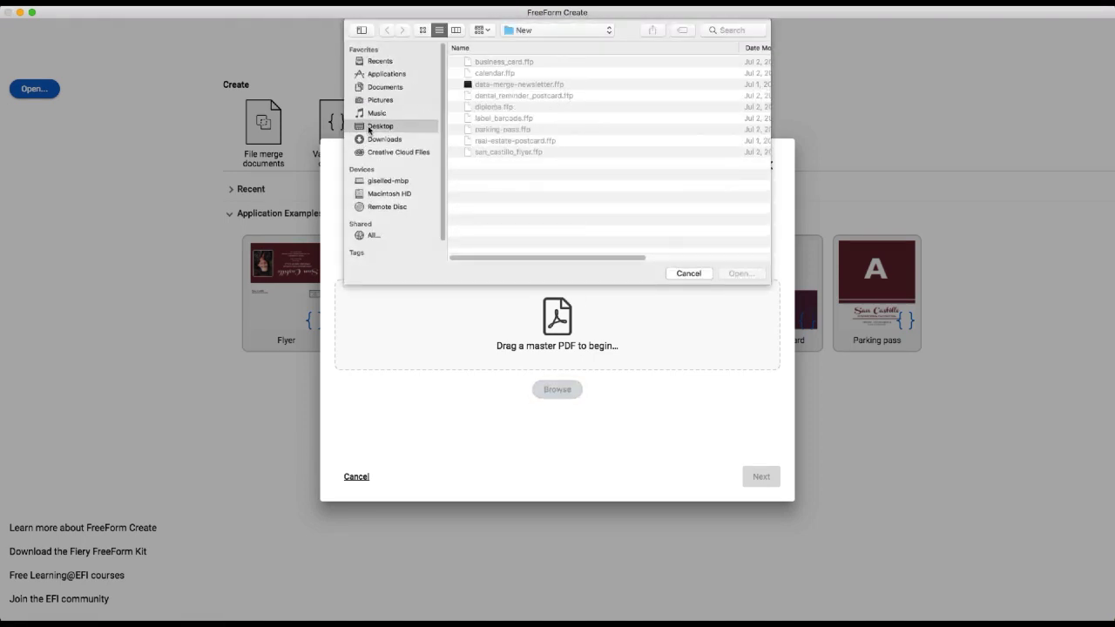
click(507, 99)
double_click(507, 100)
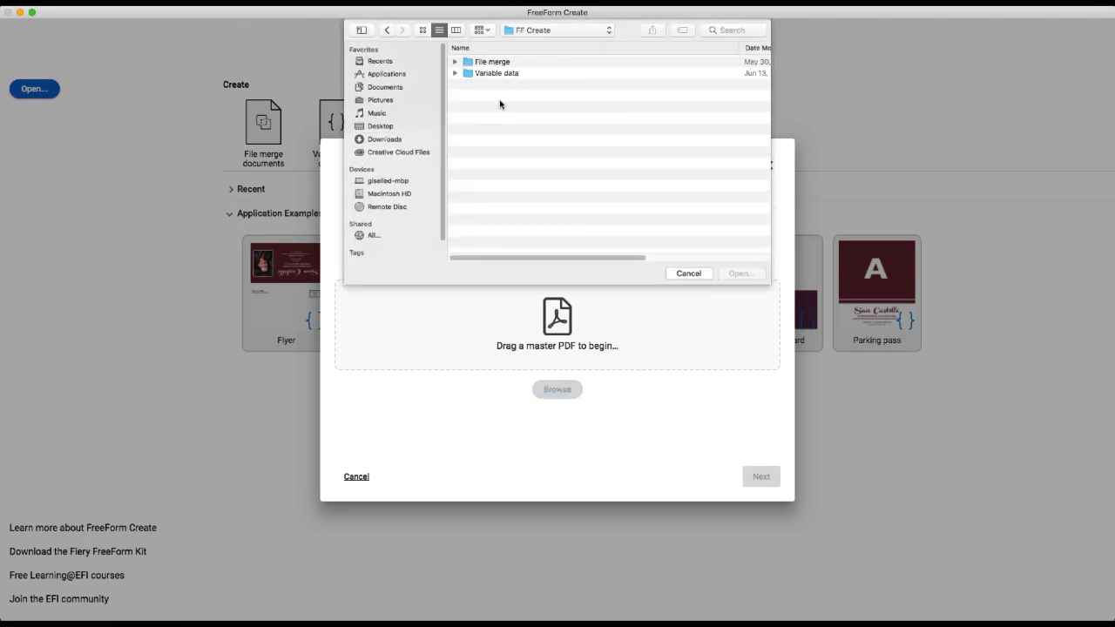
double_click(499, 77)
double_click(498, 85)
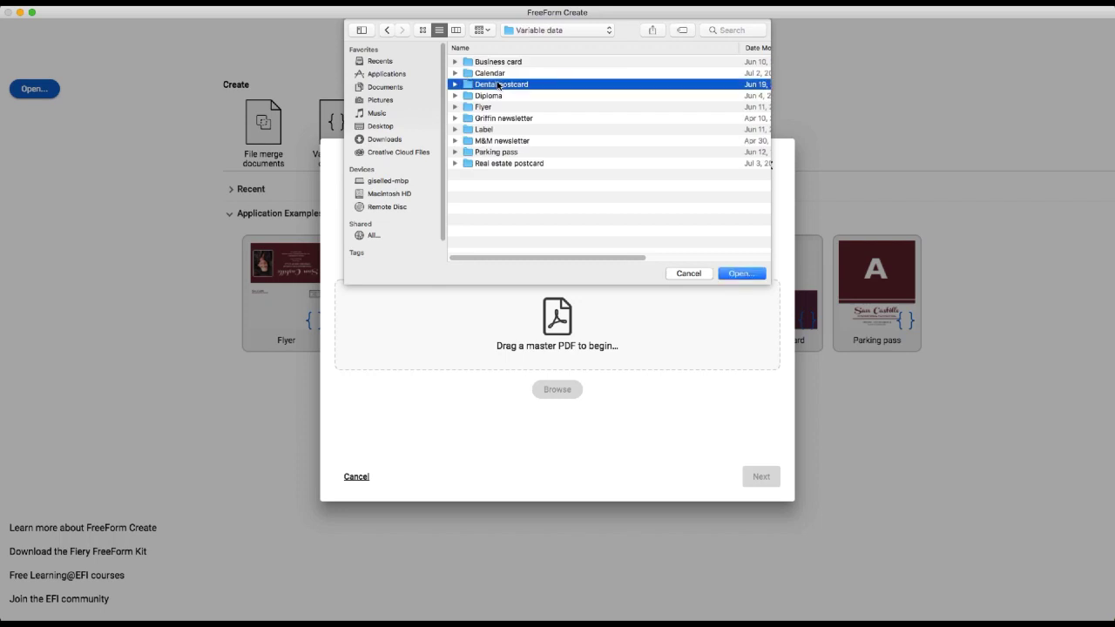
double_click(494, 62)
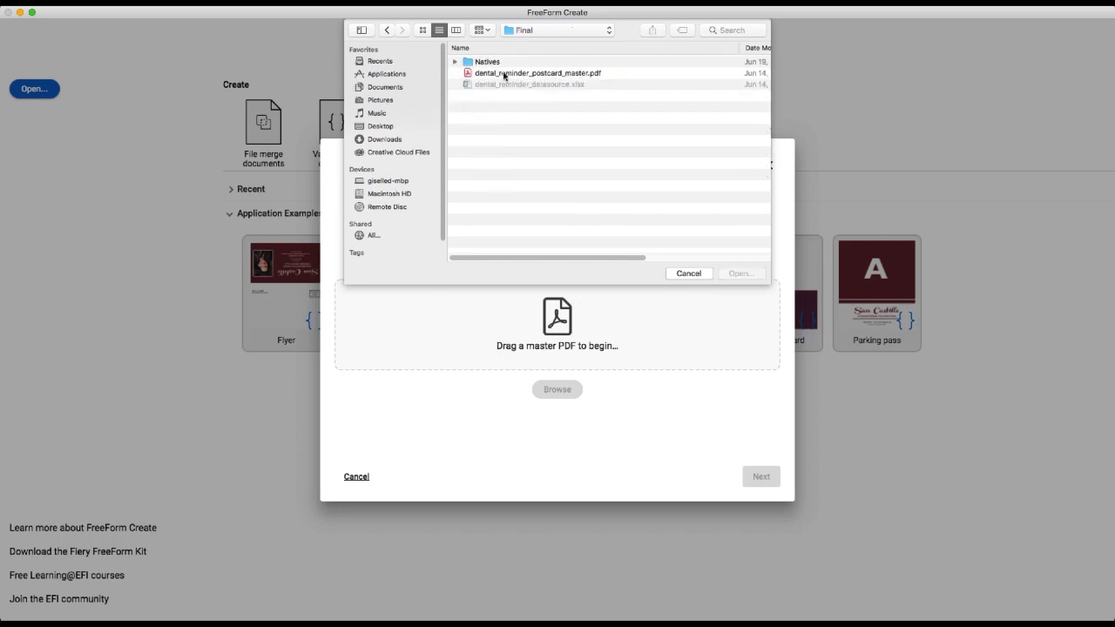
click(506, 74)
click(754, 273)
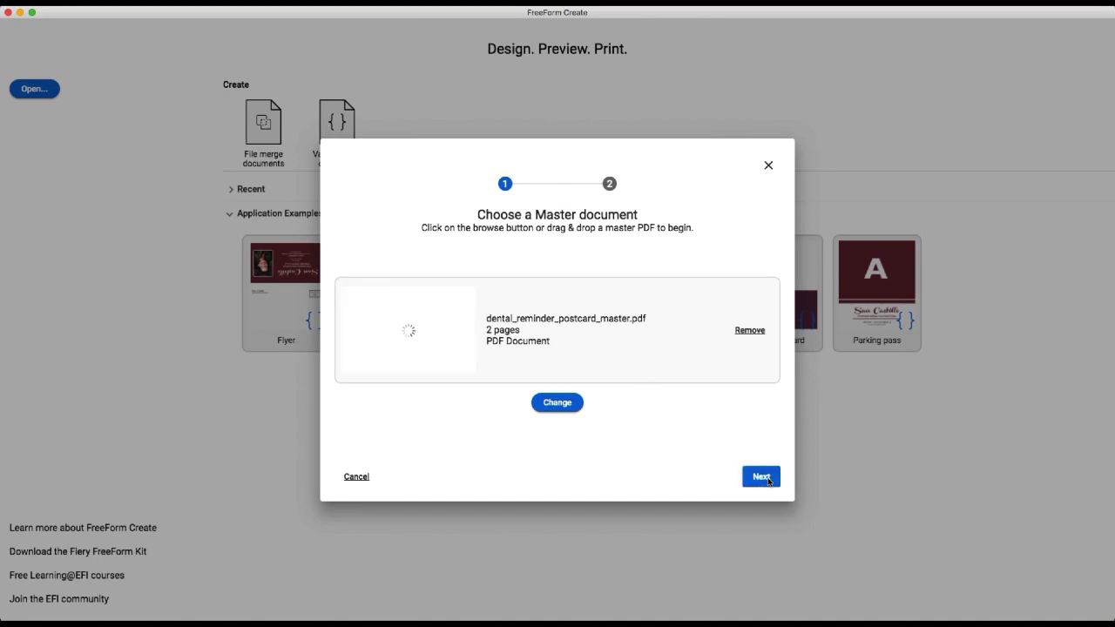
click(768, 482)
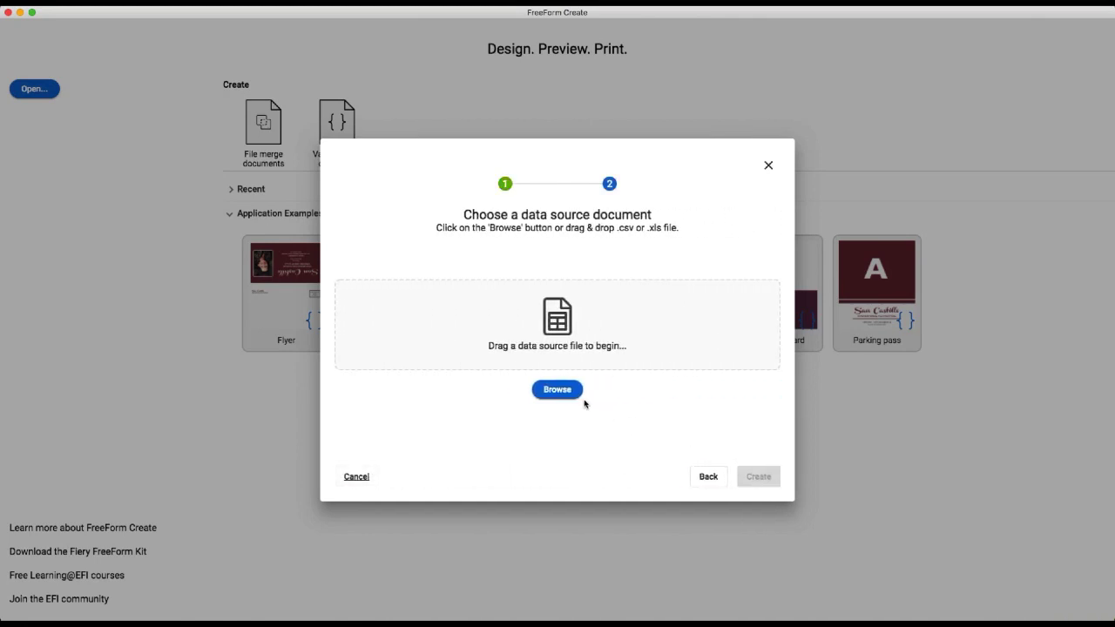
Choose dental_reminder_datasource.xlsx as the data source and create the variable data design with all its columns
click(562, 389)
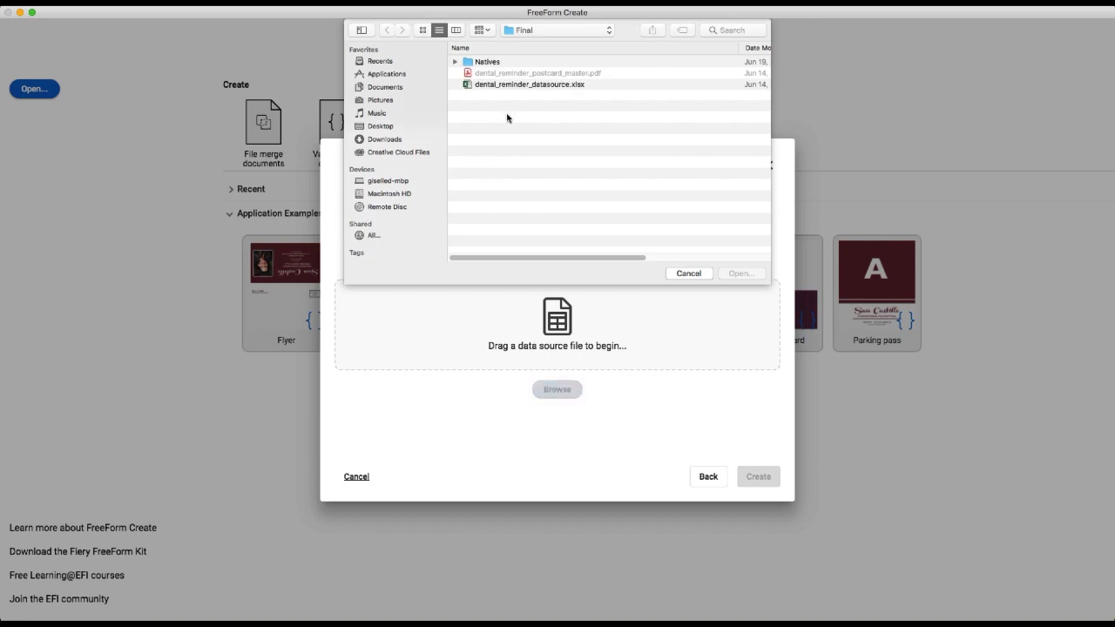
click(515, 84)
click(742, 274)
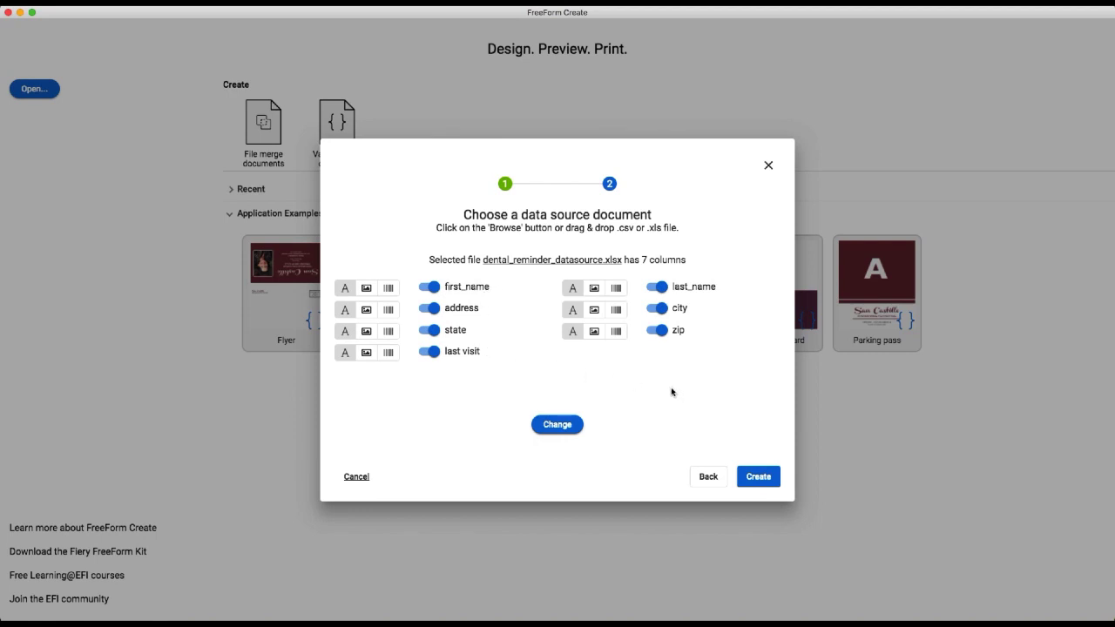
click(759, 477)
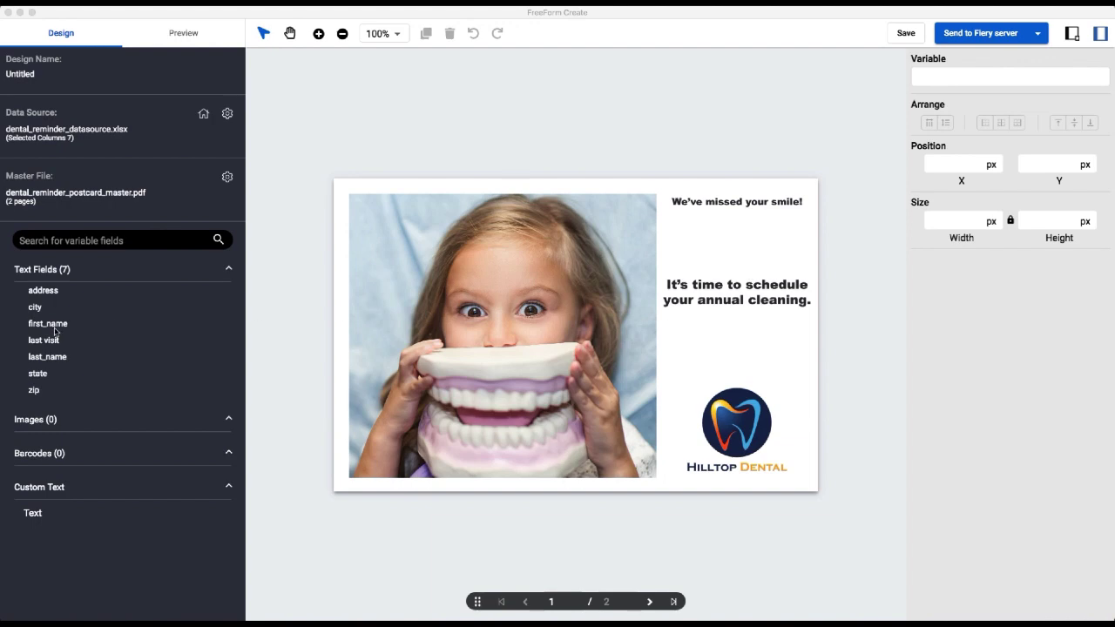
Place the first_name field above "It's time to schedule" on page 1 and set it in Arial Black, size 18
drag(40, 328, 720, 268)
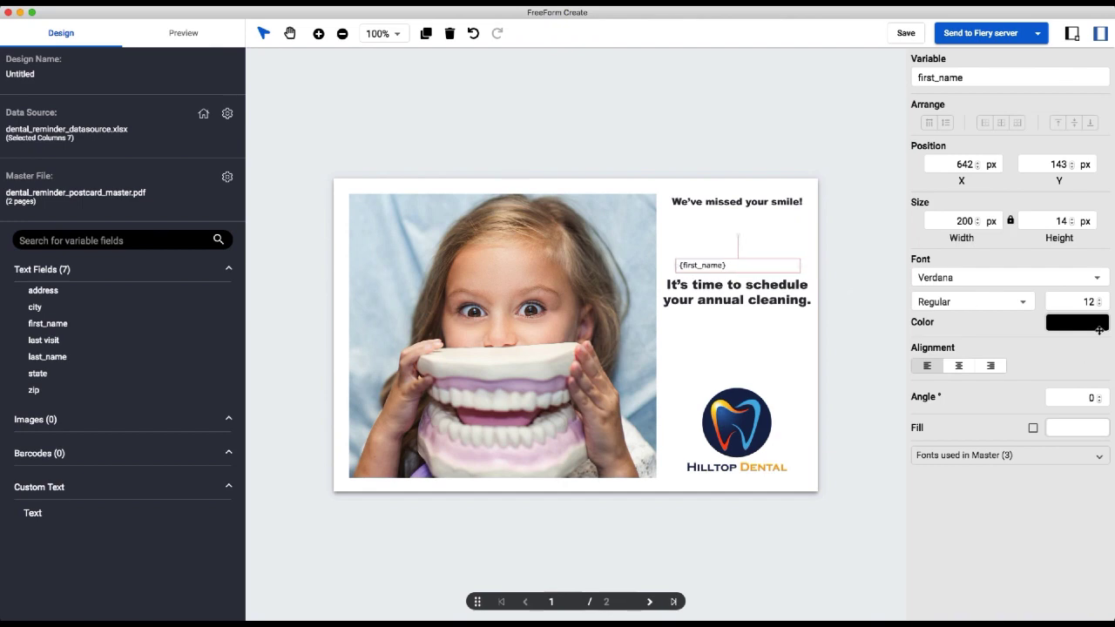
click(1097, 284)
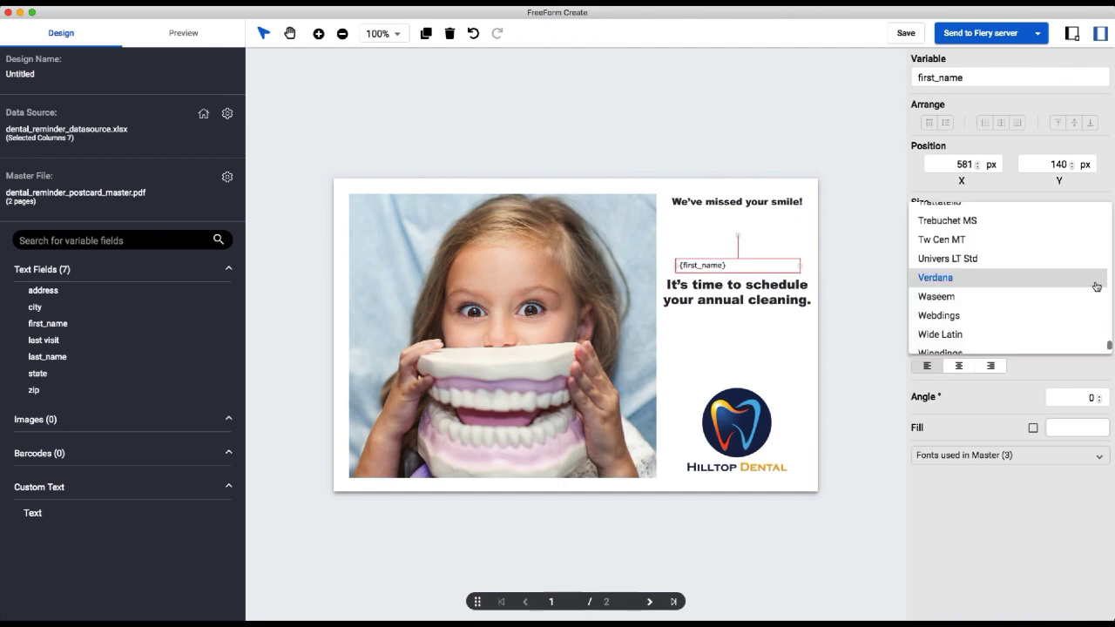
scroll(1097, 284, up, 20)
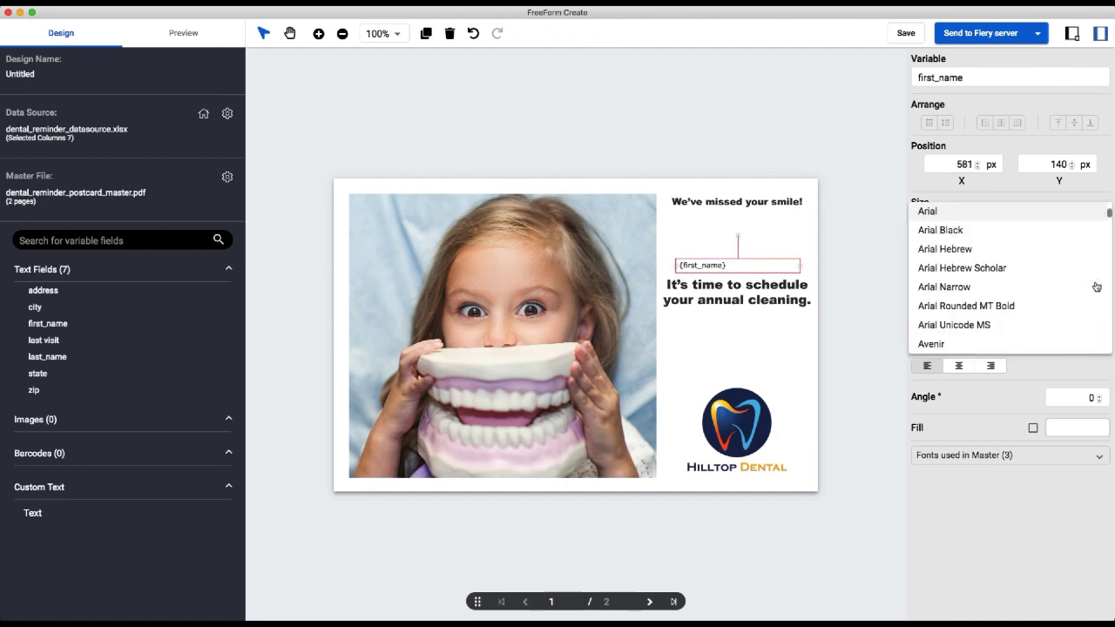
click(940, 230)
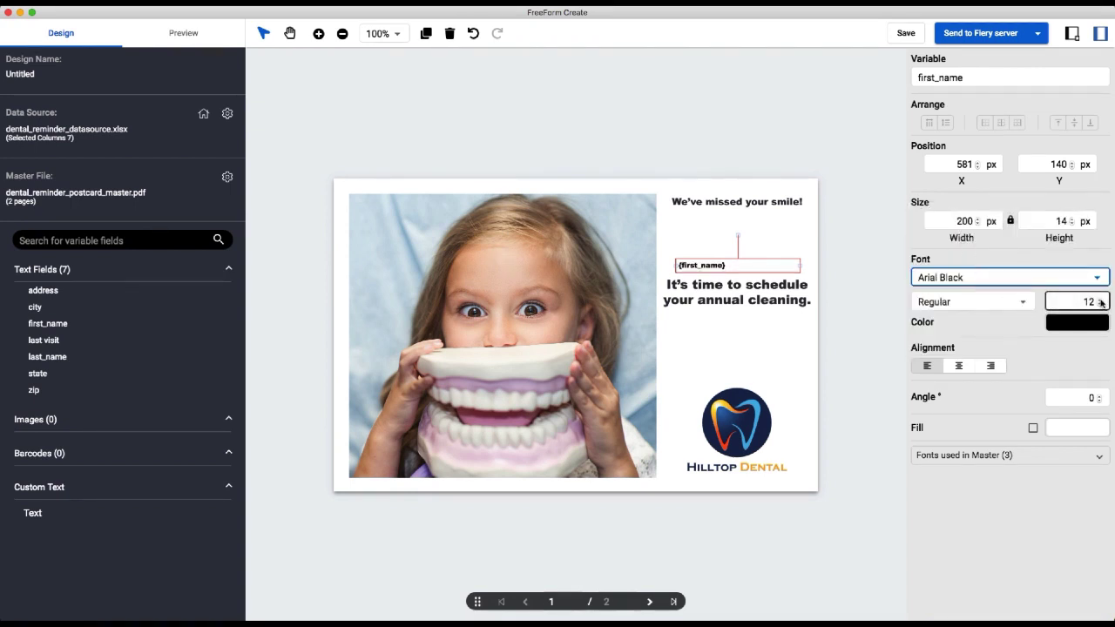
click(1101, 300)
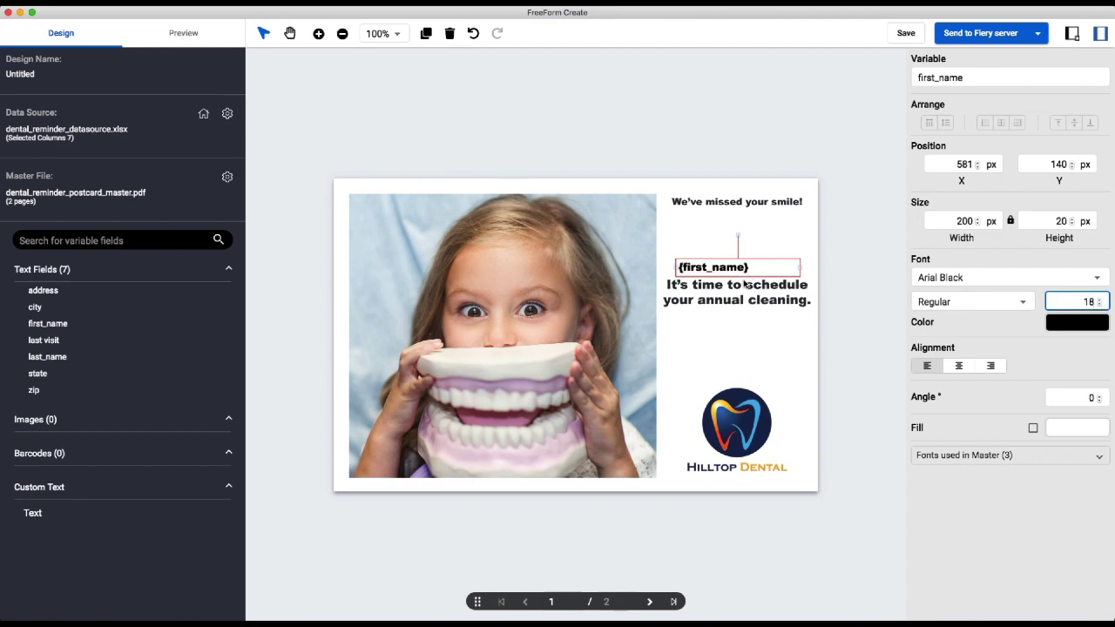
Add fixed text around the first_name field on page 1 so it reads "Hi {first_name}:"
click(679, 268)
text(Hi)
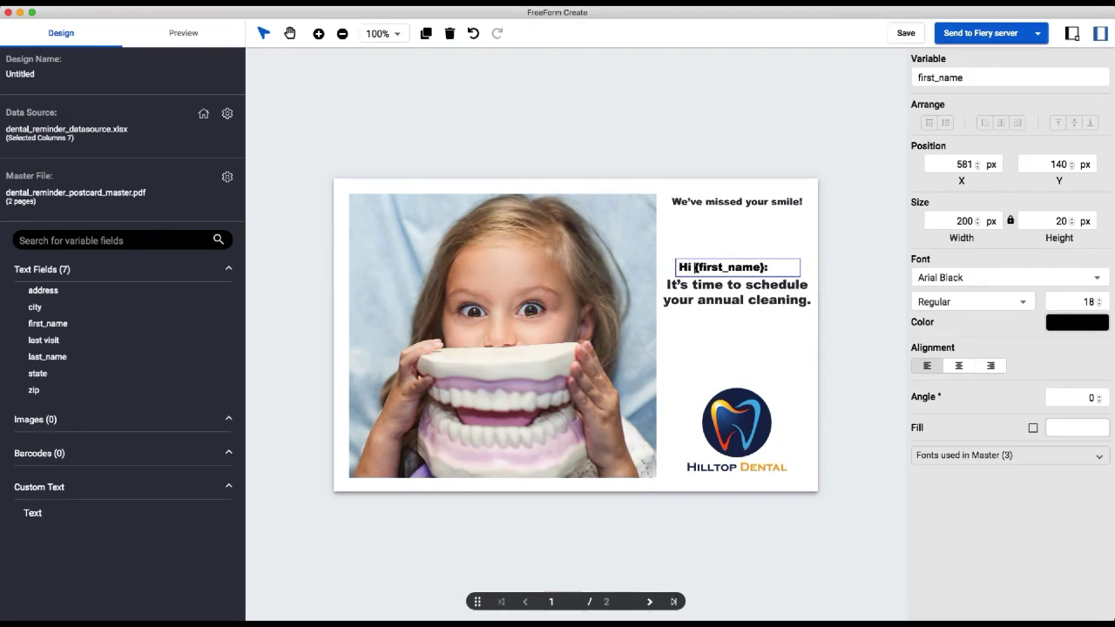
click(814, 278)
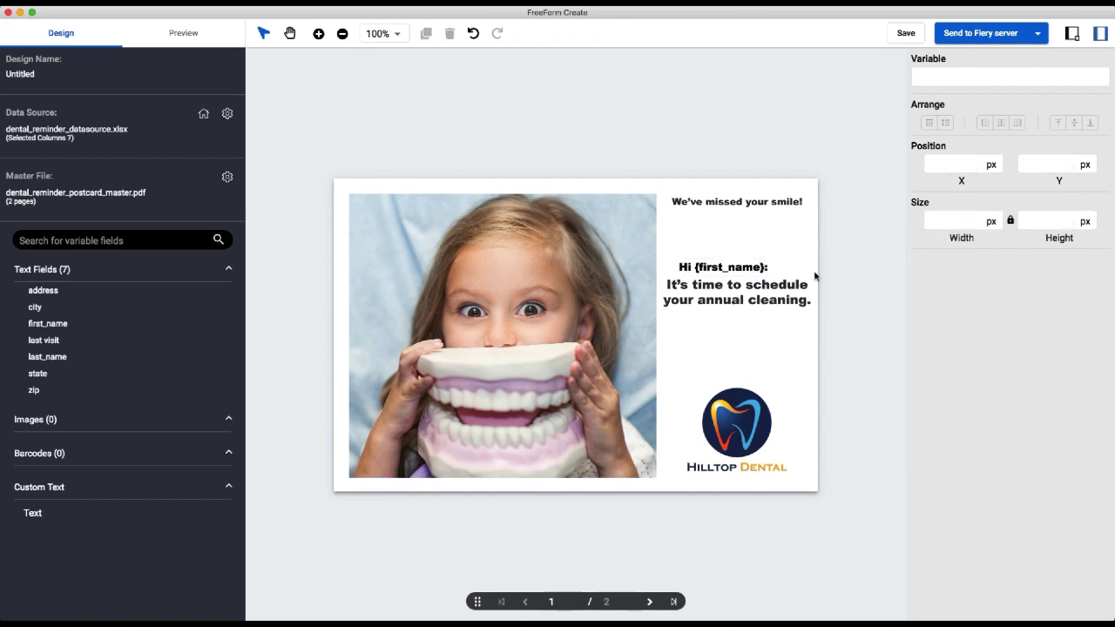
Widen the greeting text box on both sides to about 229 px and center its text
click(672, 269)
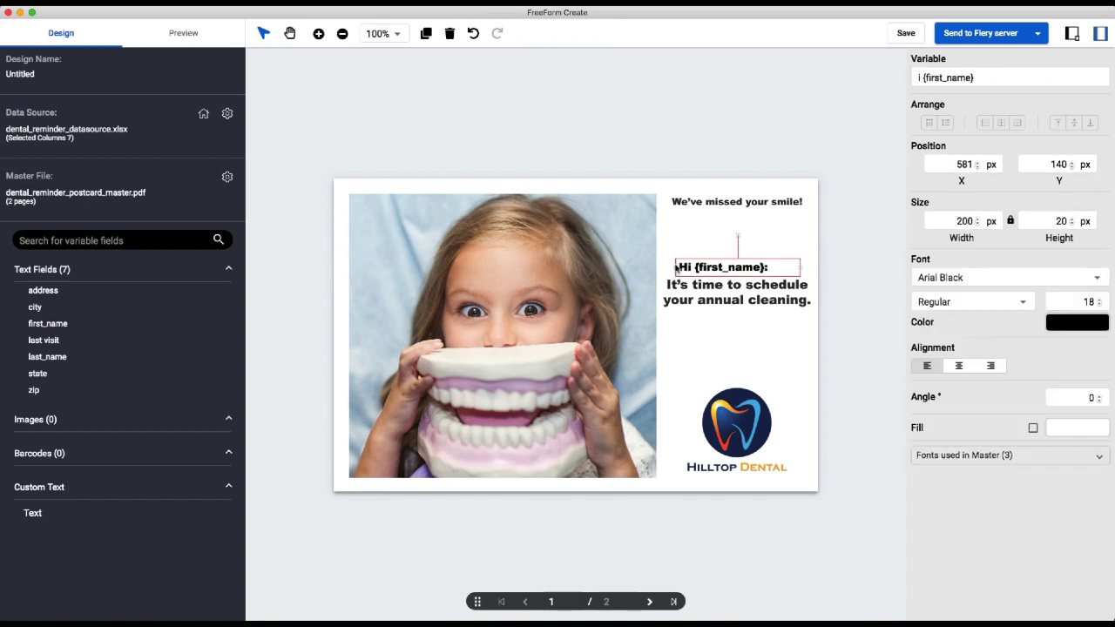
drag(672, 267, 664, 268)
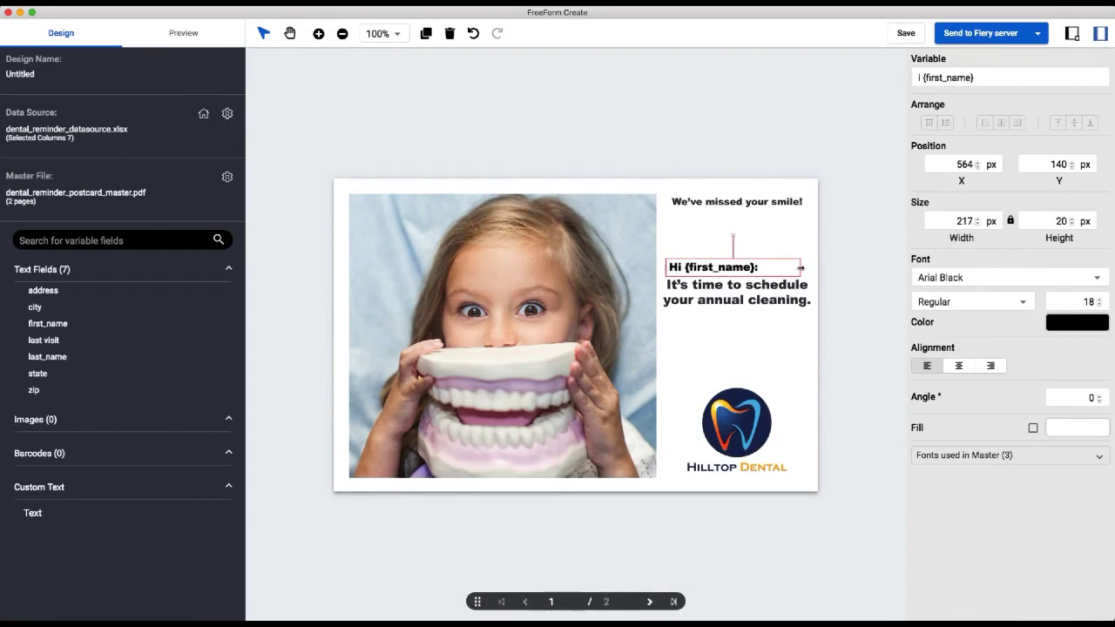
drag(801, 269, 808, 270)
click(959, 366)
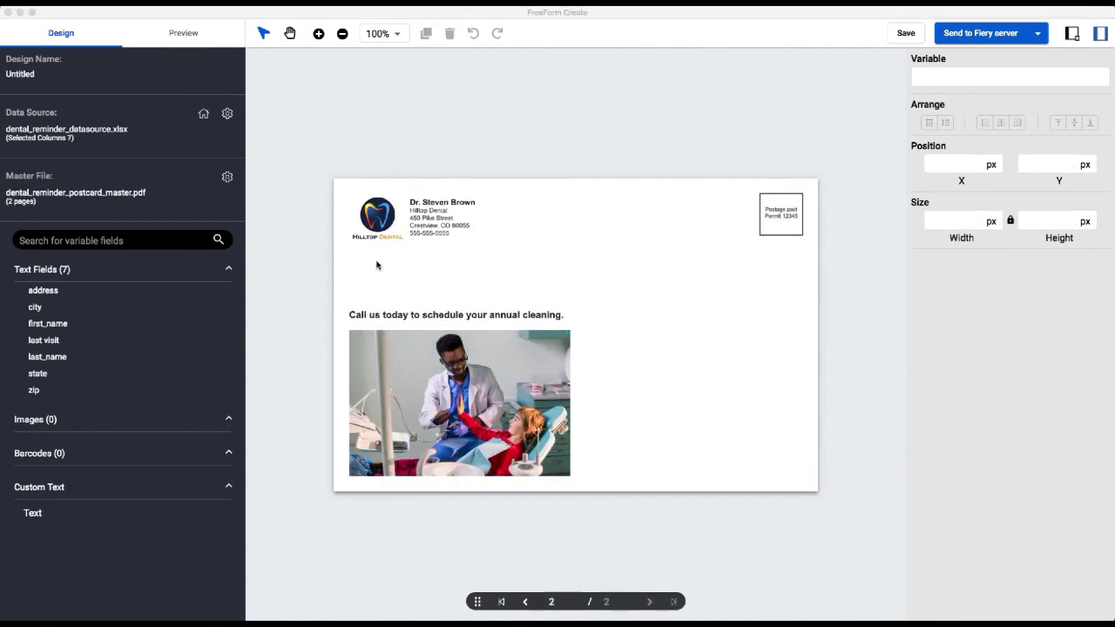
Place the first_name field on page 2 above the "Call us today" line and set its font to Arial
click(379, 267)
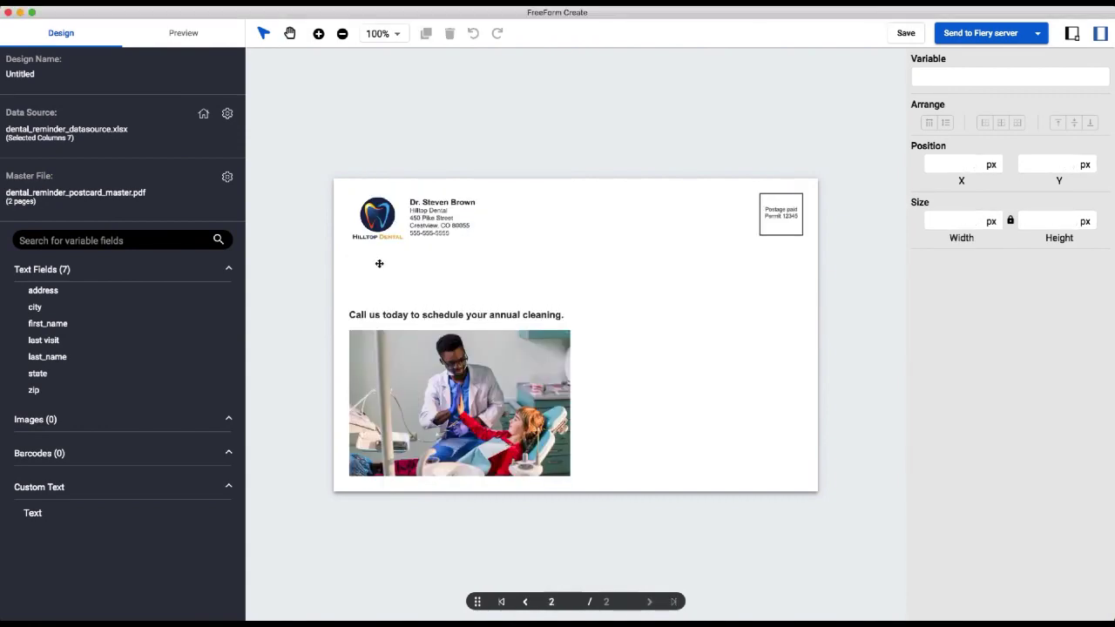
drag(54, 325, 374, 279)
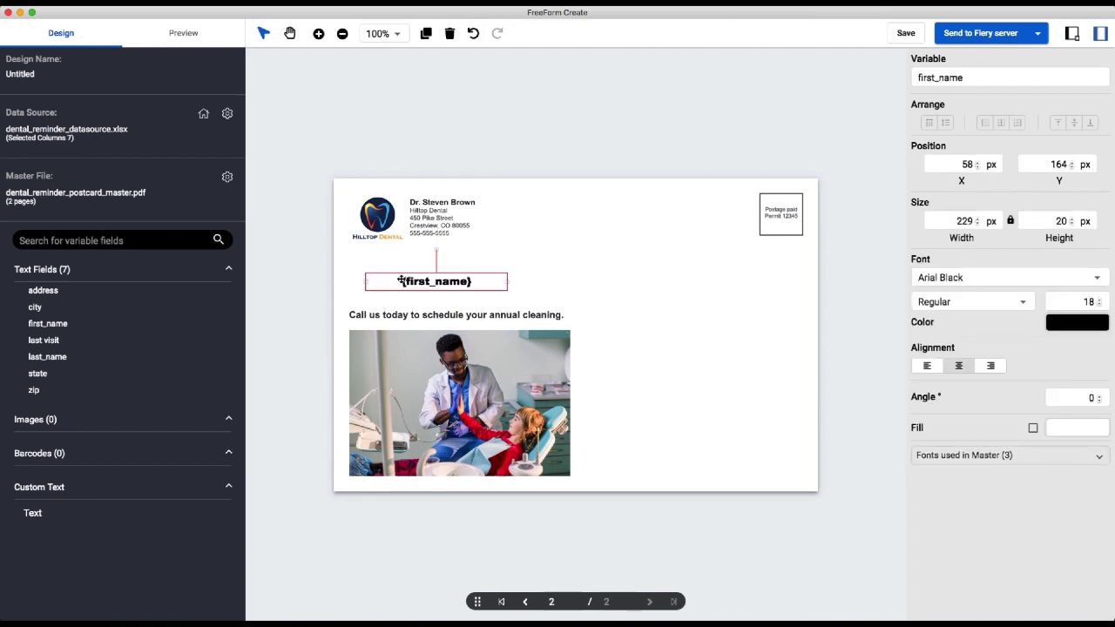
click(1100, 279)
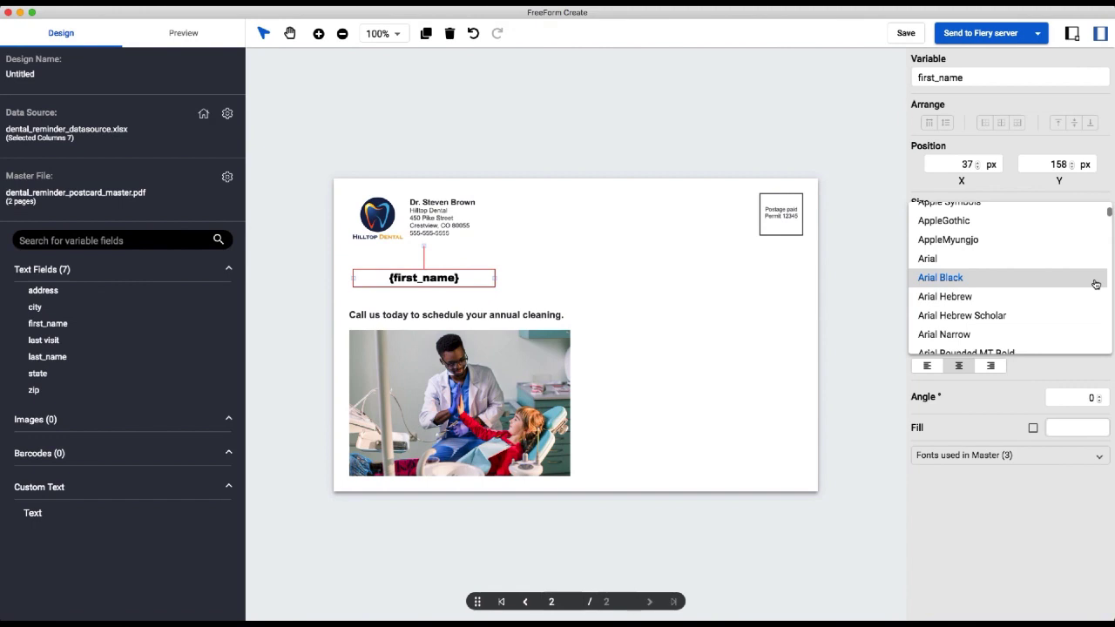
click(973, 261)
Format the first_name field on page 2 as Bold, size 13, aligned left
click(1003, 302)
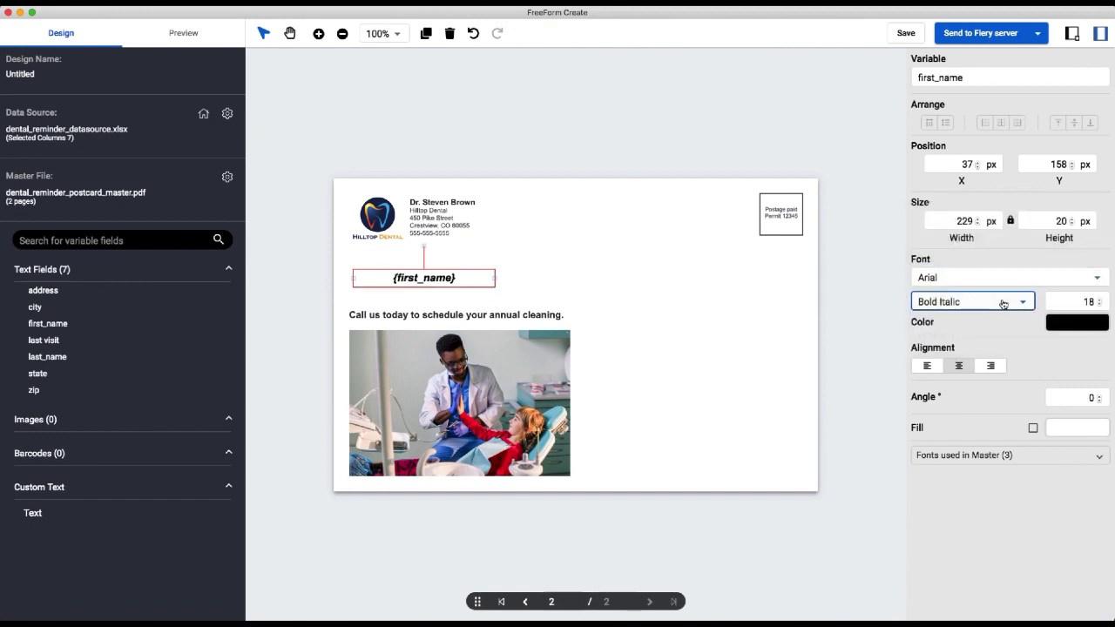
click(1099, 303)
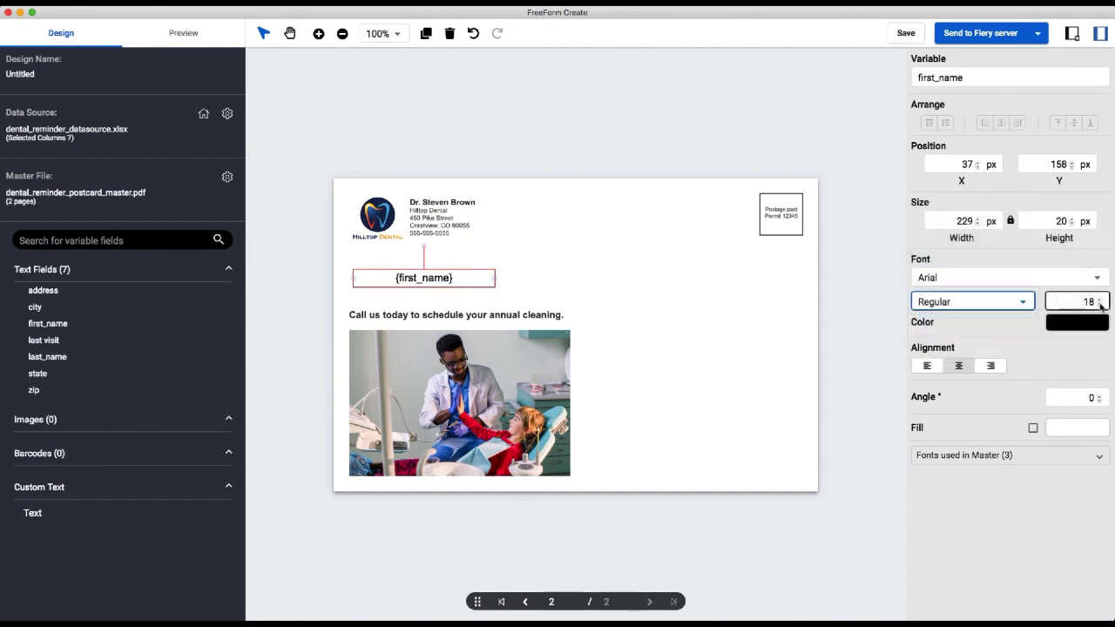
click(1100, 304)
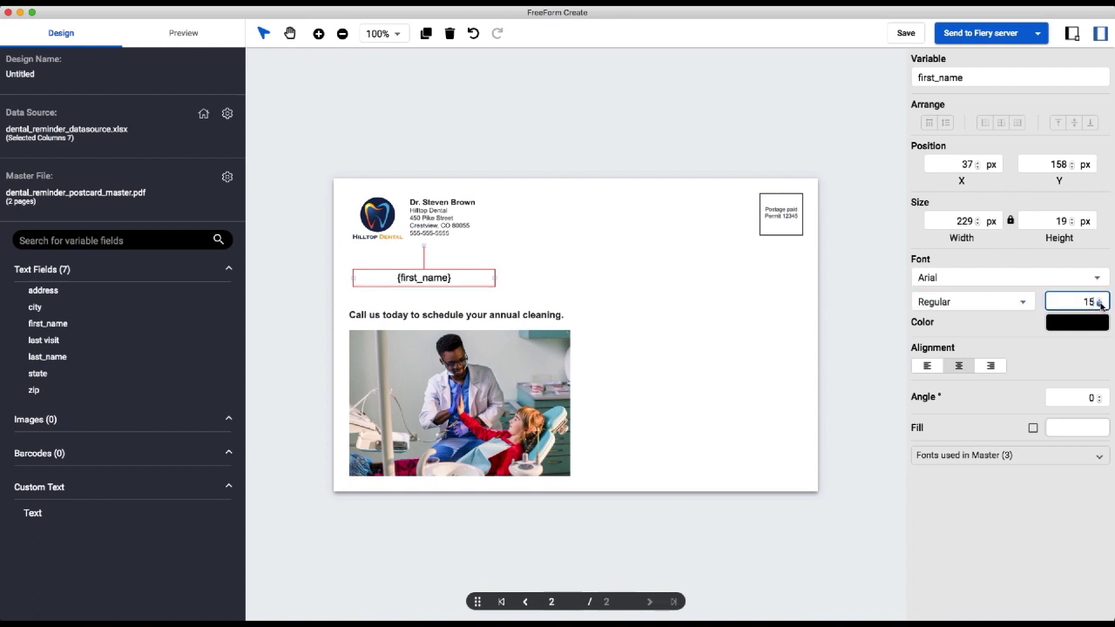
click(1101, 304)
click(927, 366)
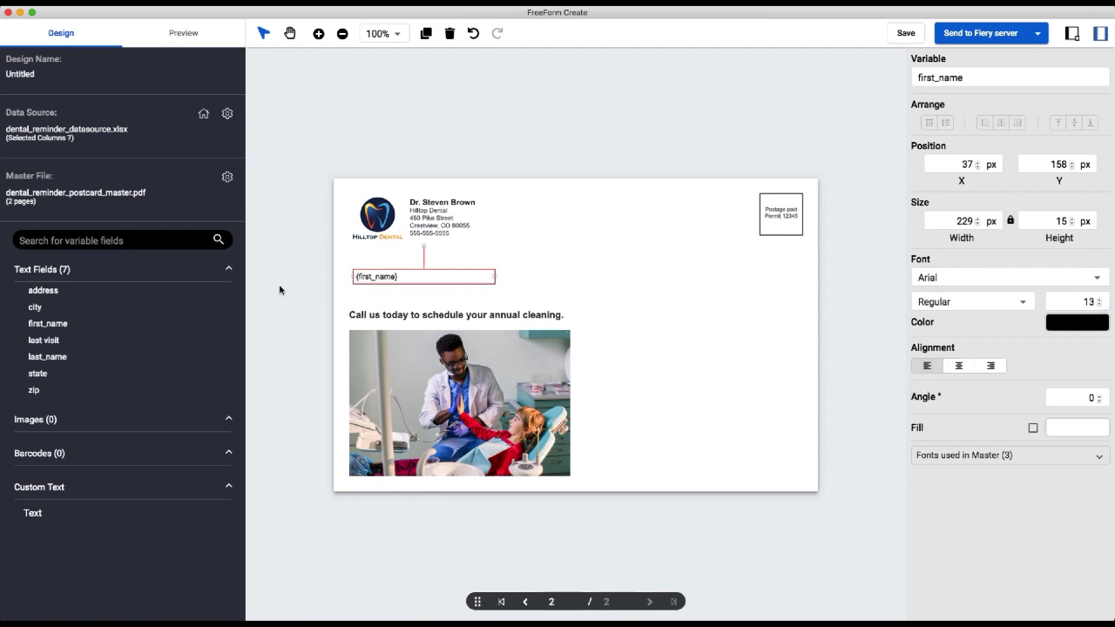
click(1020, 301)
click(974, 326)
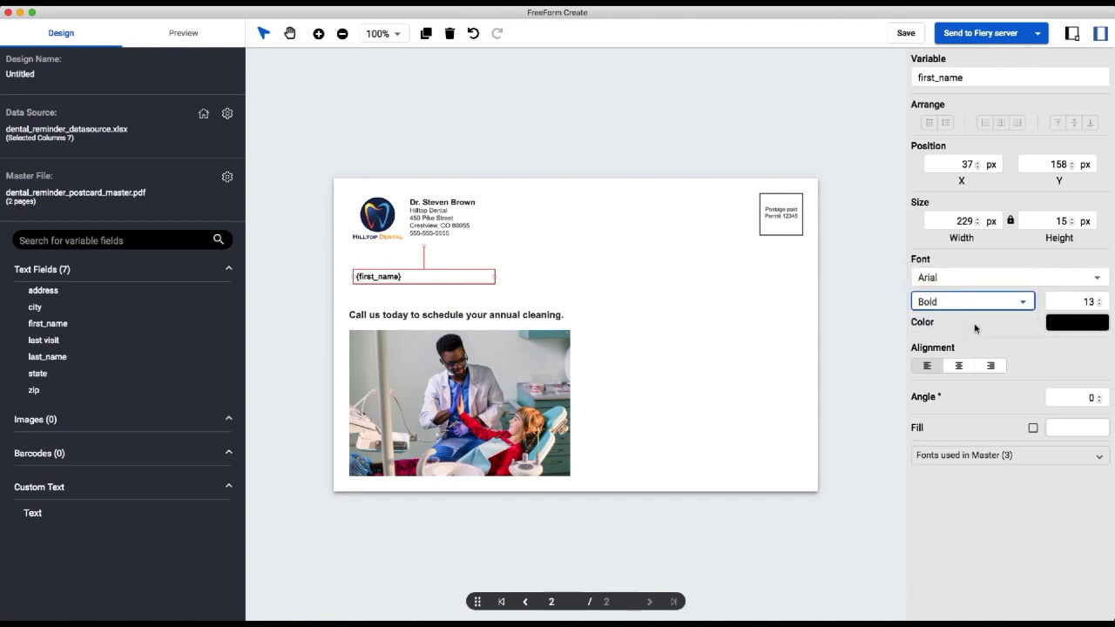
Extend the page 2 field to read "{first_name}, you last visit was {last visit}", inserting the last visit variable at the end
click(406, 277)
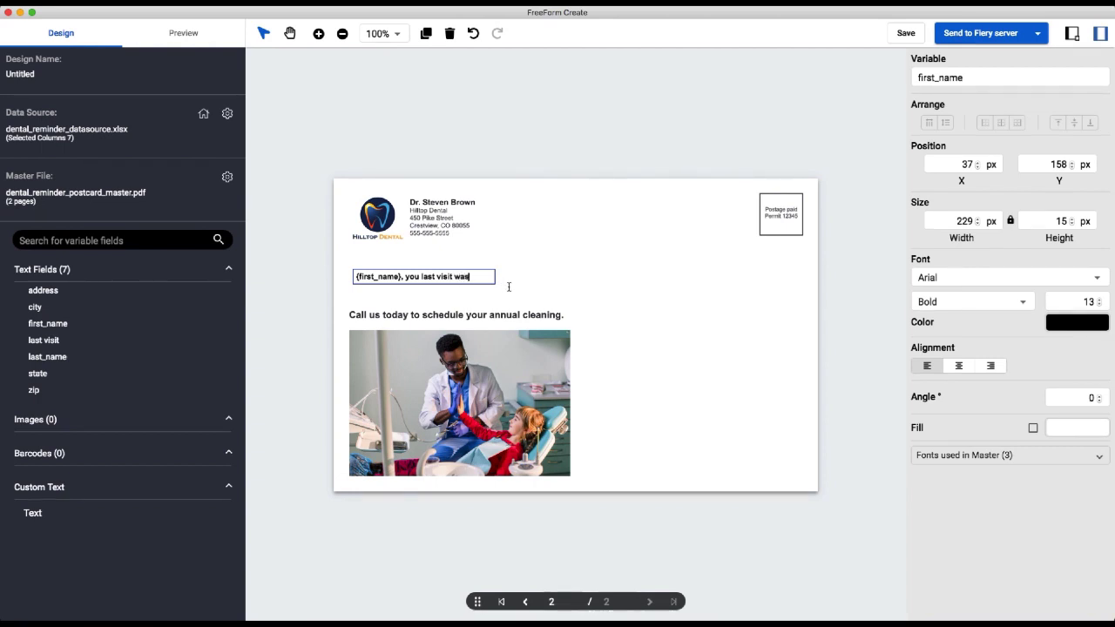
click(480, 300)
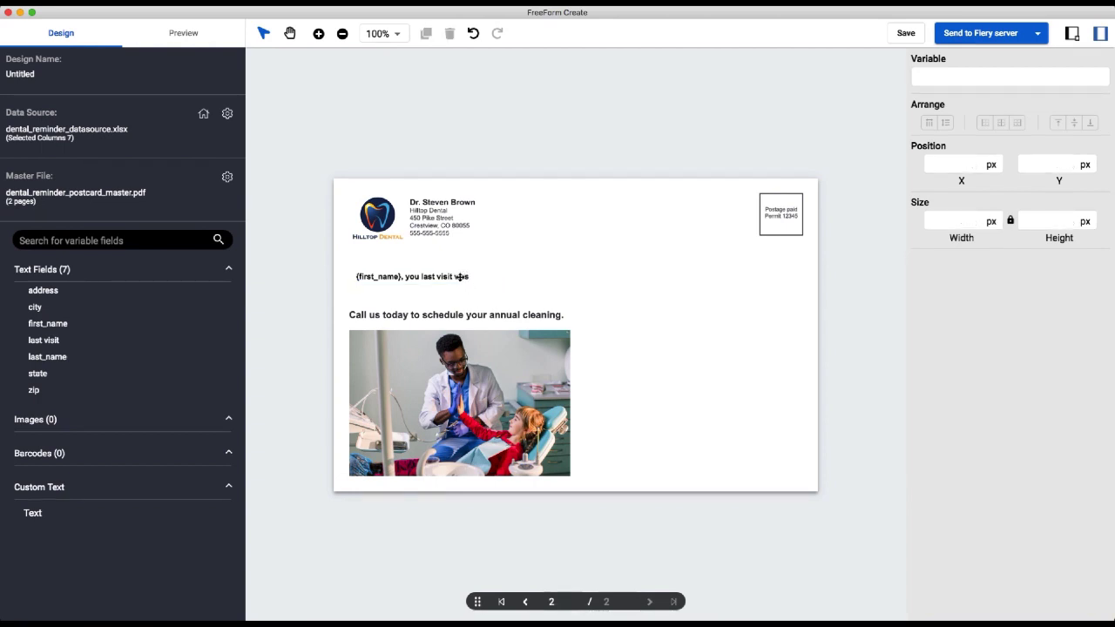
click(459, 276)
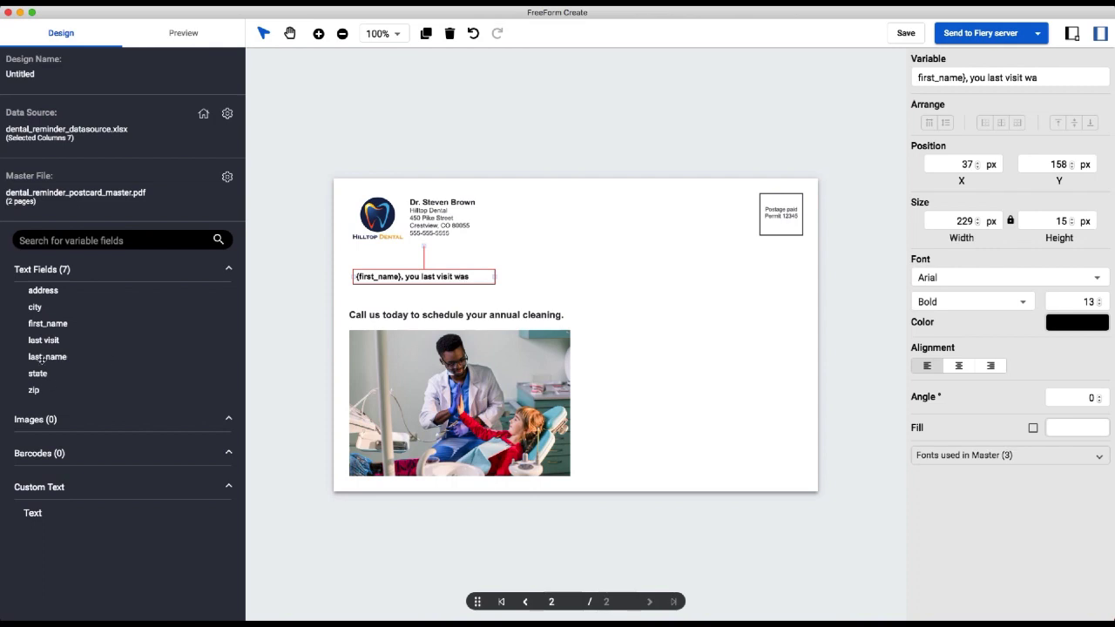
drag(35, 340, 481, 277)
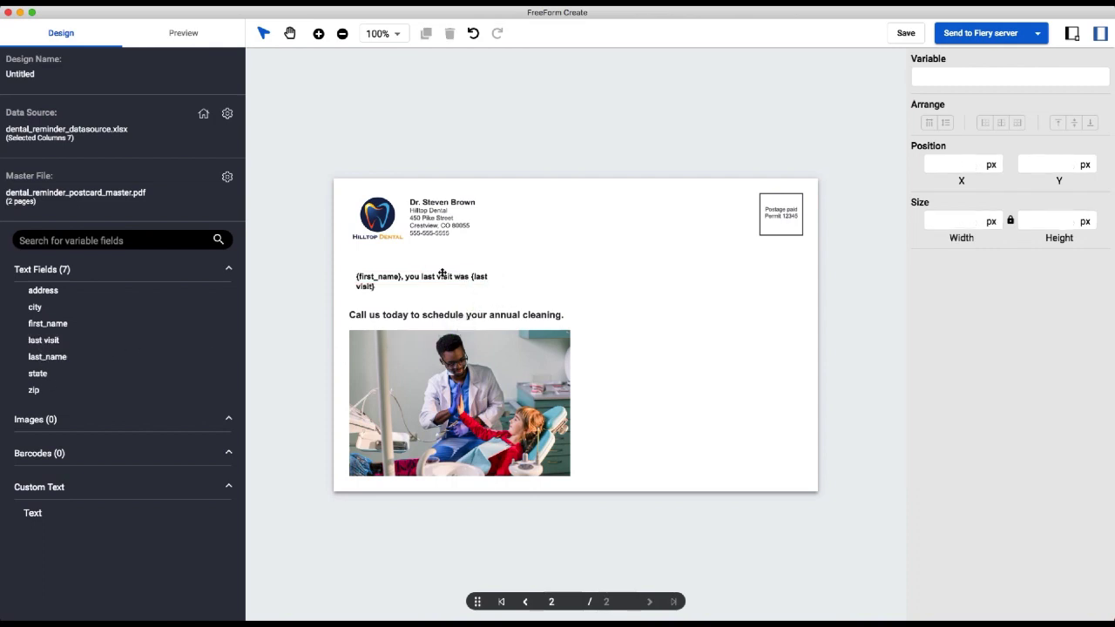
Widen the last-visit text box to about 371 px and line it up with the left edge of the "Call us today" line
click(491, 281)
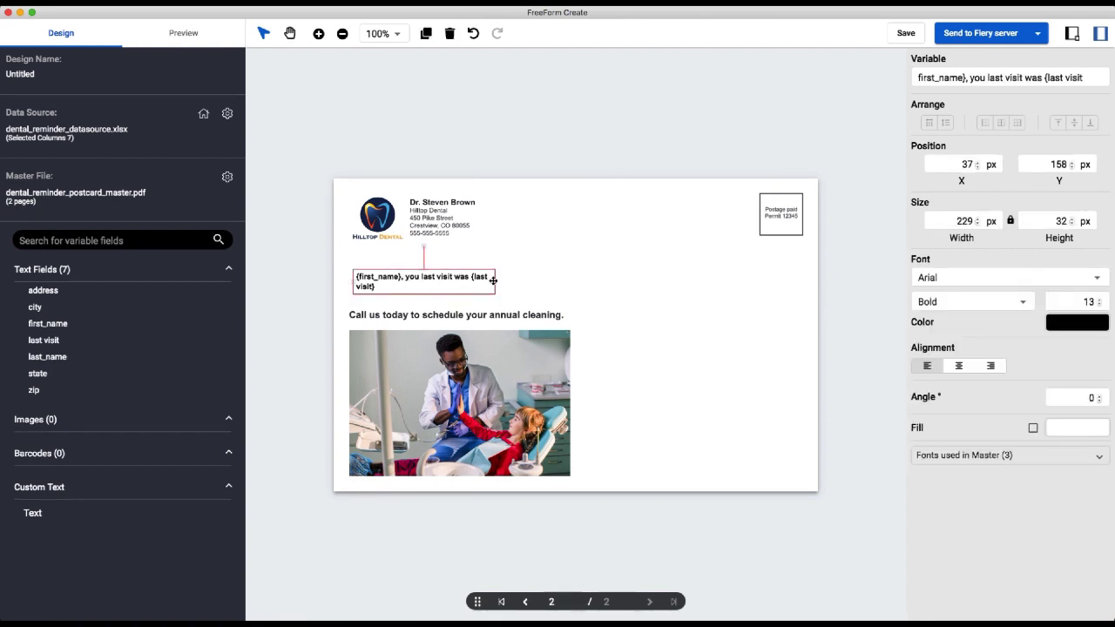
drag(495, 283, 579, 282)
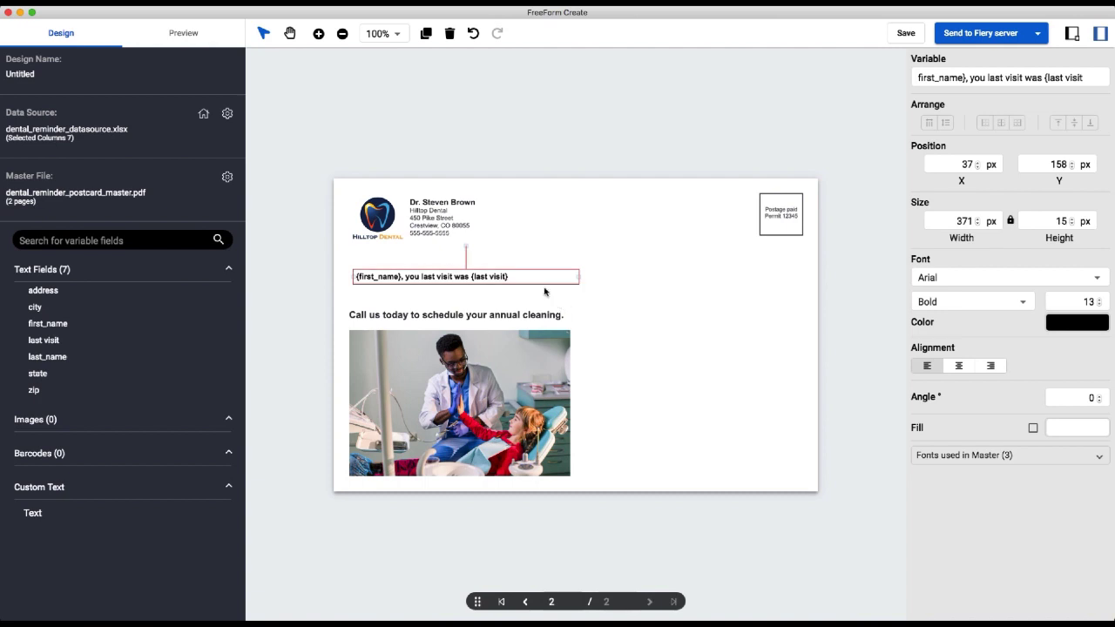
drag(535, 272, 531, 273)
click(630, 337)
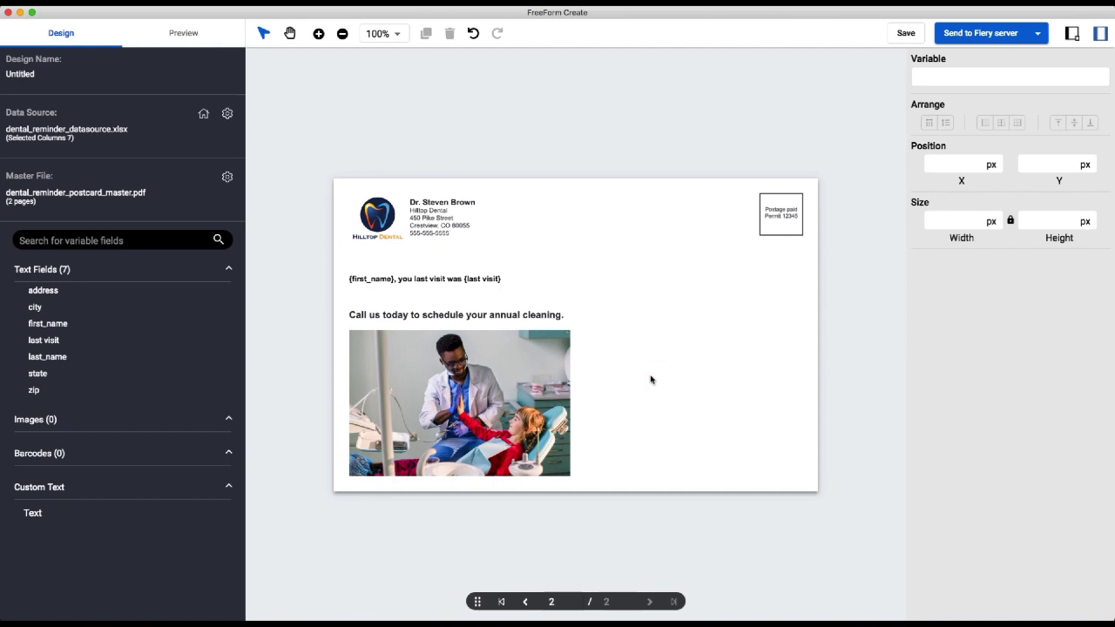
Place another first_name field beside the photo on page 2 at about X 438, Y 301 px, within the card's right edge
drag(651, 379, 652, 378)
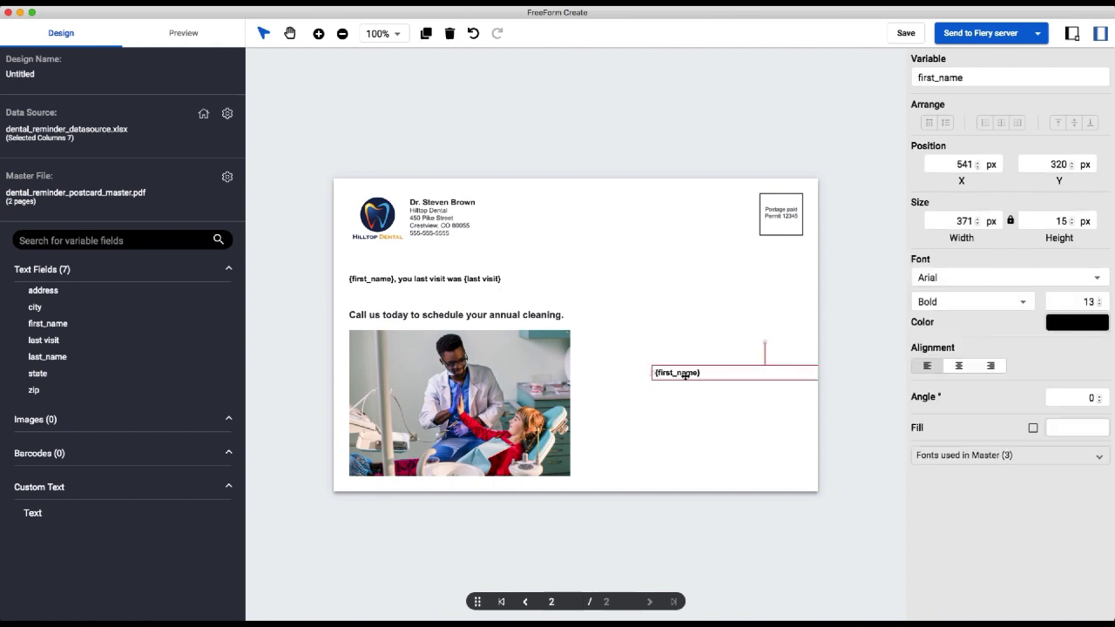
click(819, 366)
mouse_move(817, 367)
mouse_down()
mouse_move(784, 369)
mouse_move(817, 362)
mouse_up()
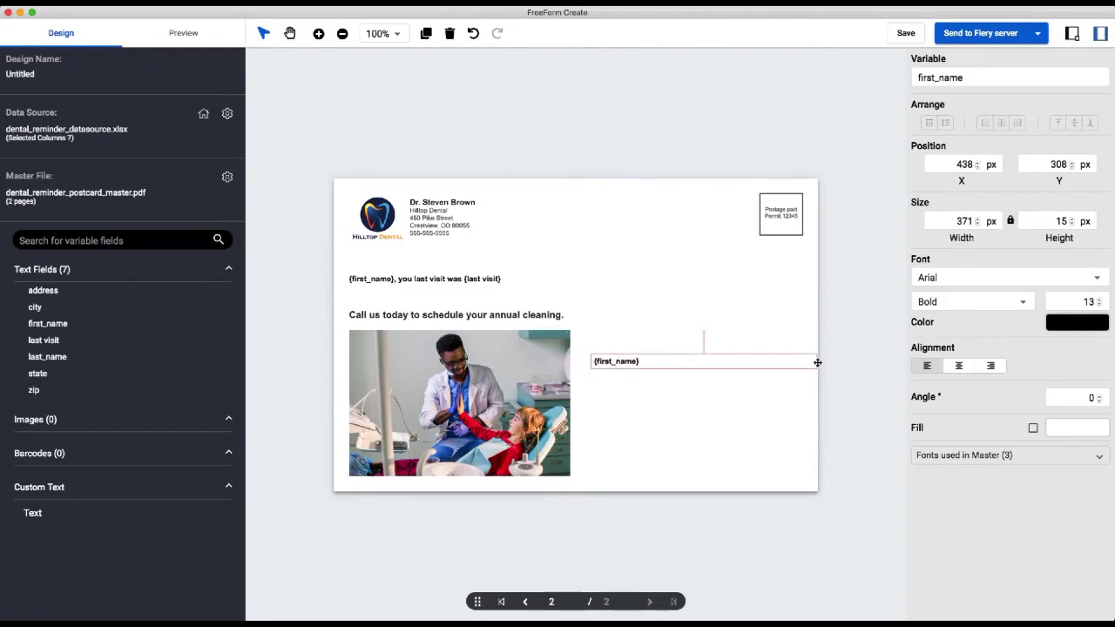
Set the first_name field beside the photo to size 11 and Regular style
click(1099, 304)
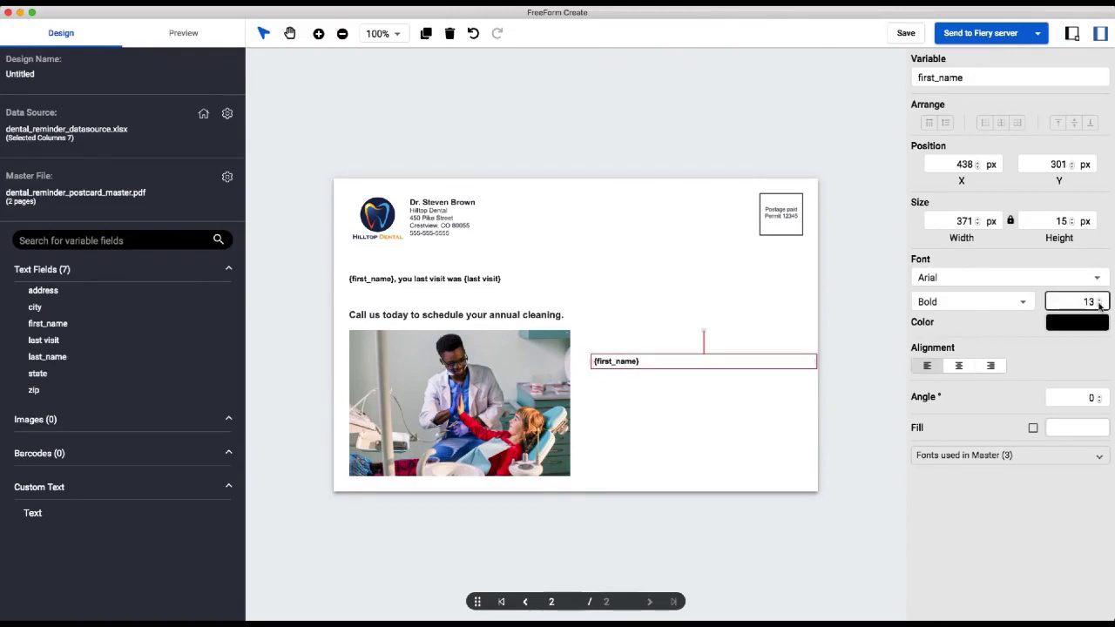
click(1100, 304)
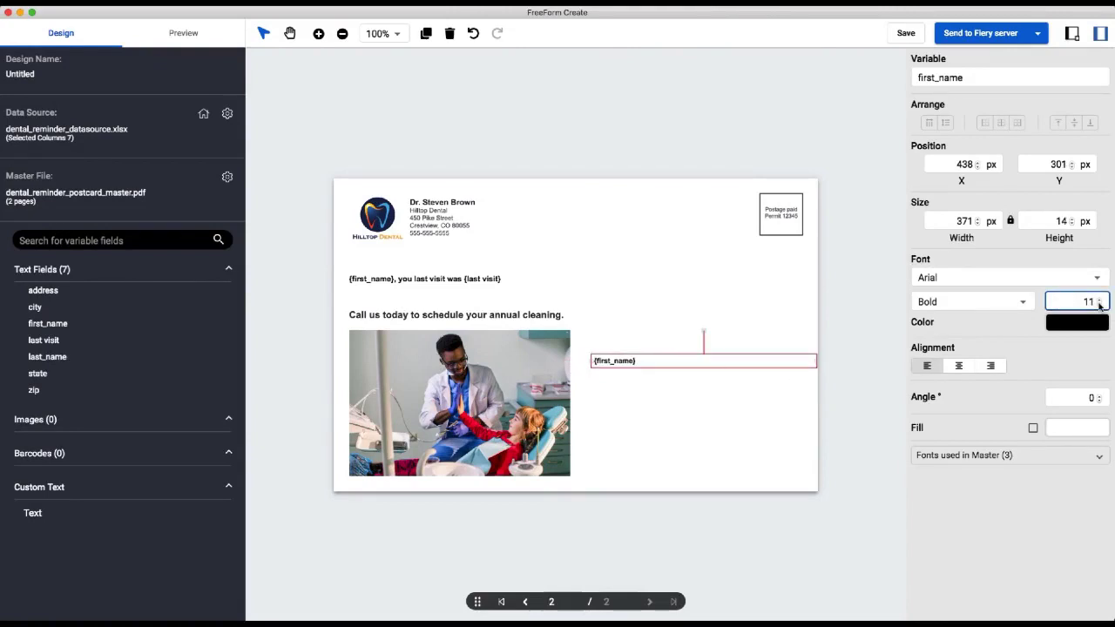
click(1020, 302)
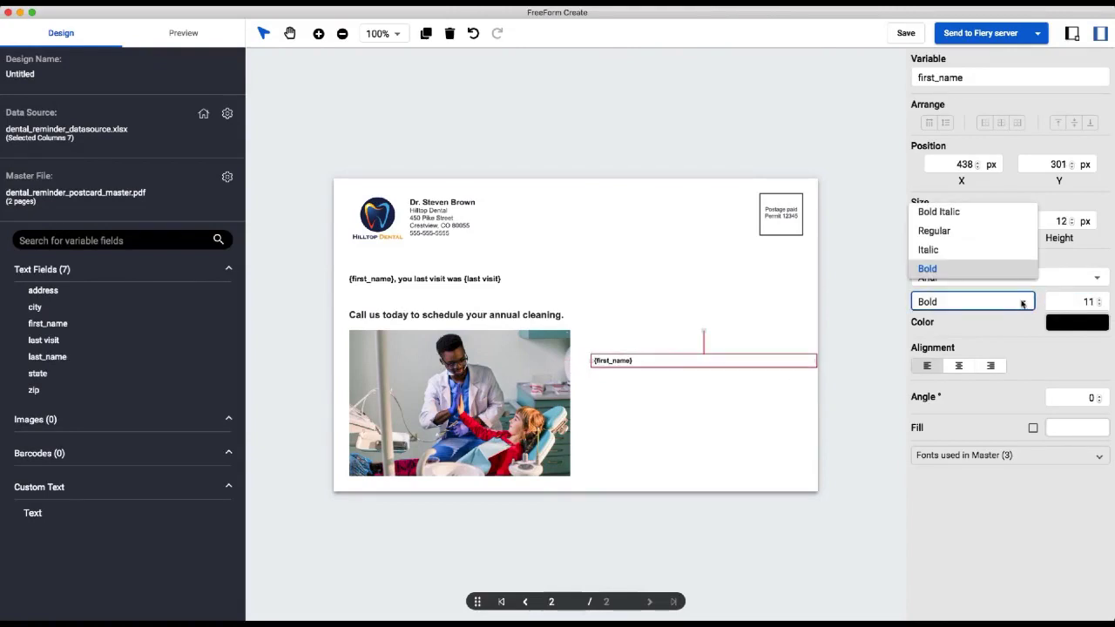
click(958, 233)
click(661, 389)
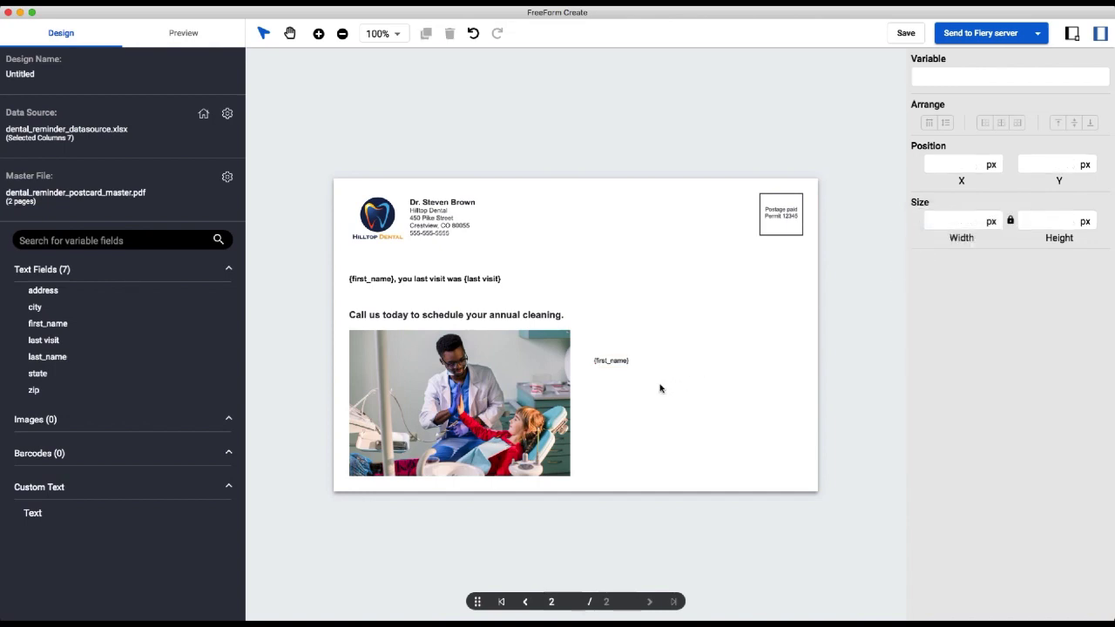
Add the last_name variable after first_name, narrow the box to about 240 px and move it to about X 485, Y 295 px
click(614, 363)
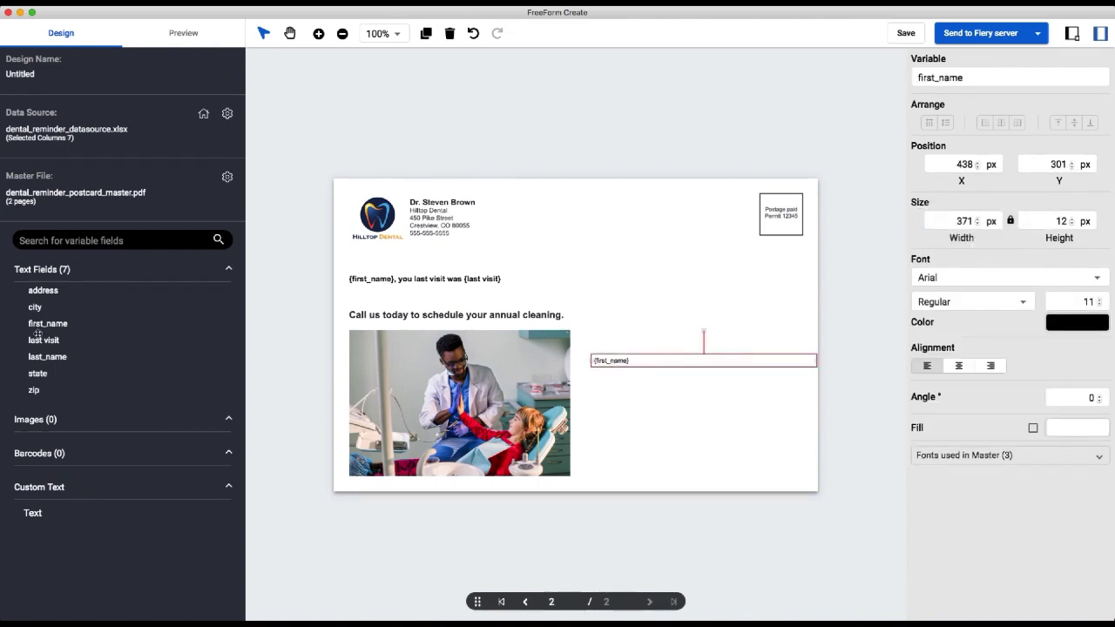
drag(35, 357, 649, 370)
click(646, 364)
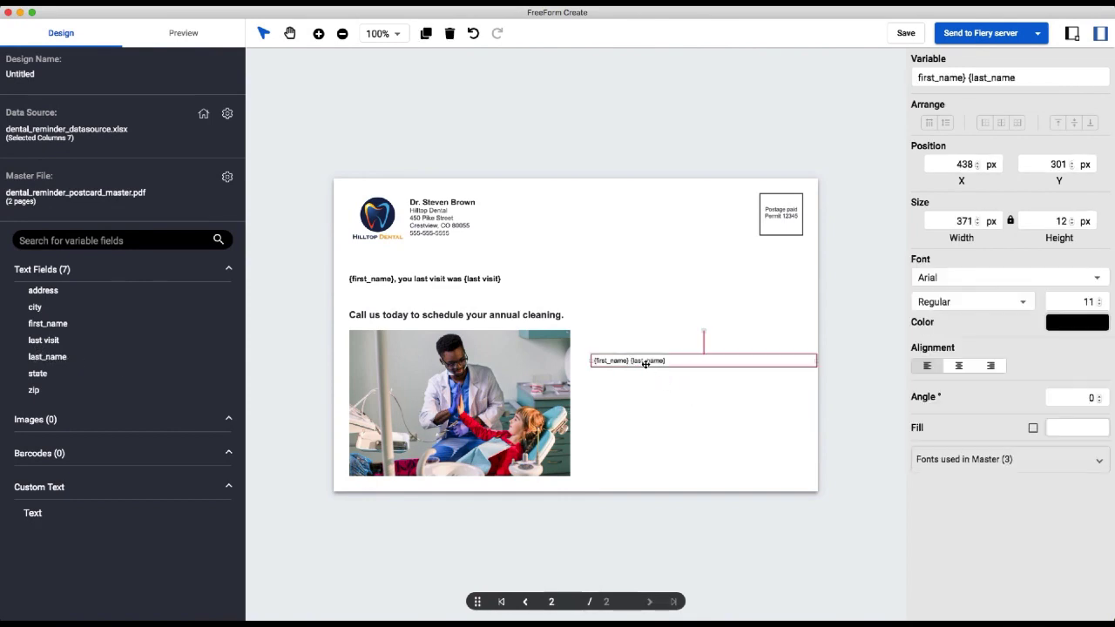
drag(817, 360, 740, 359)
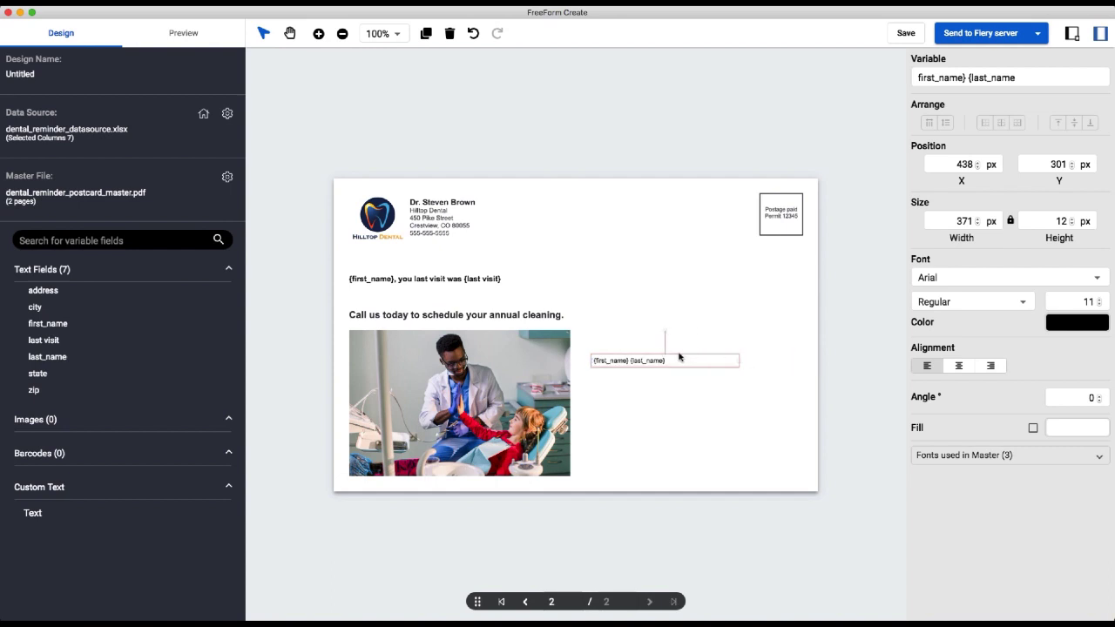
drag(670, 361, 698, 362)
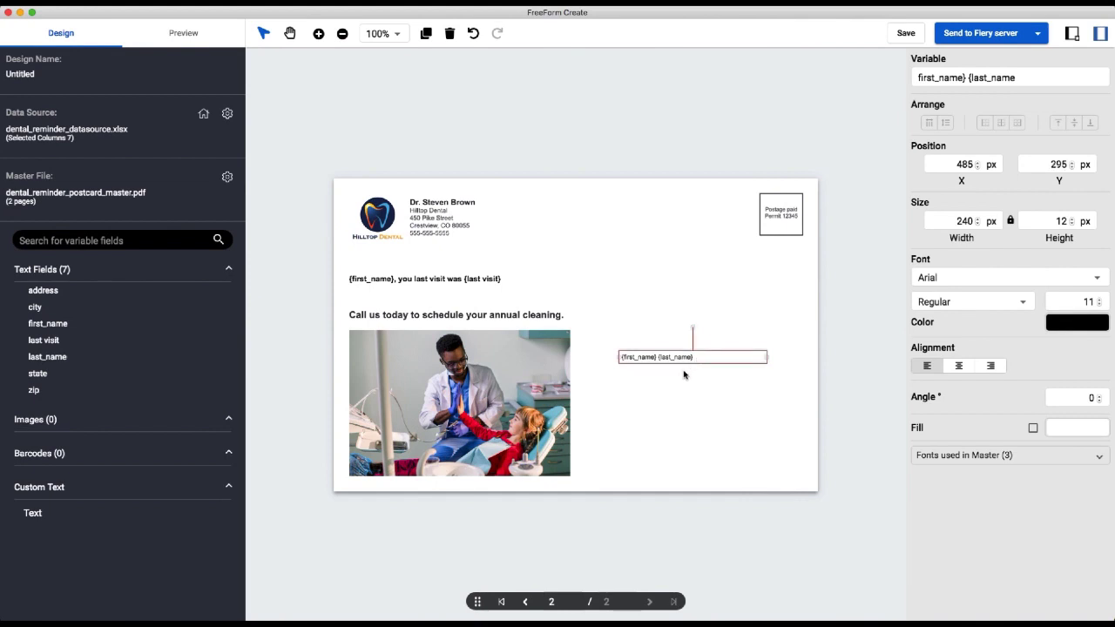
Place the address field below the name line and the city field on the line beneath it
click(8, 361)
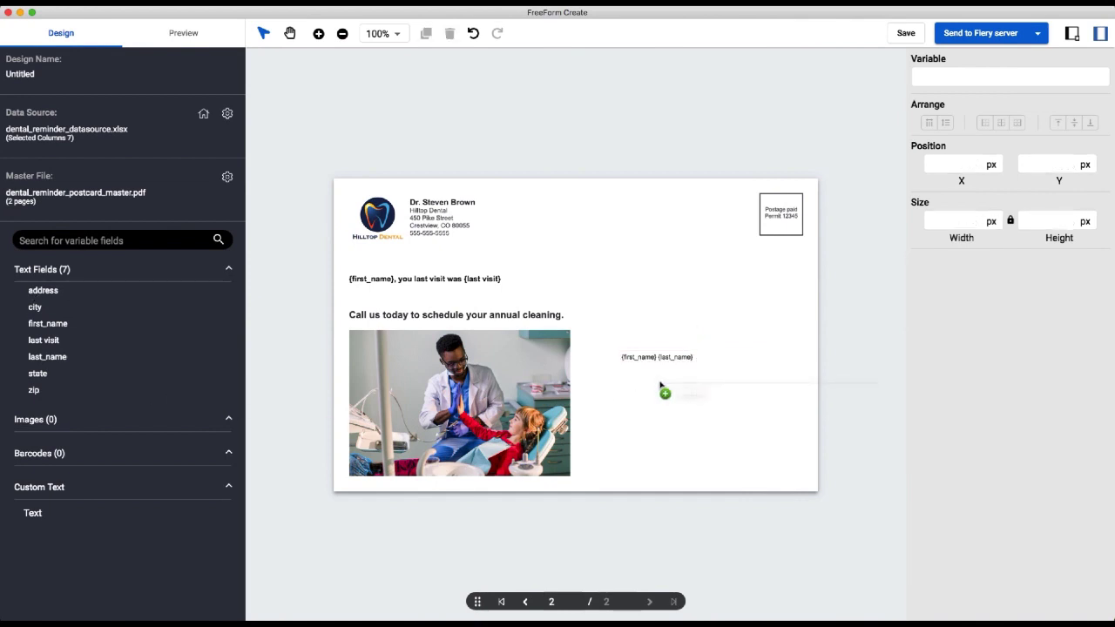
drag(669, 382, 660, 369)
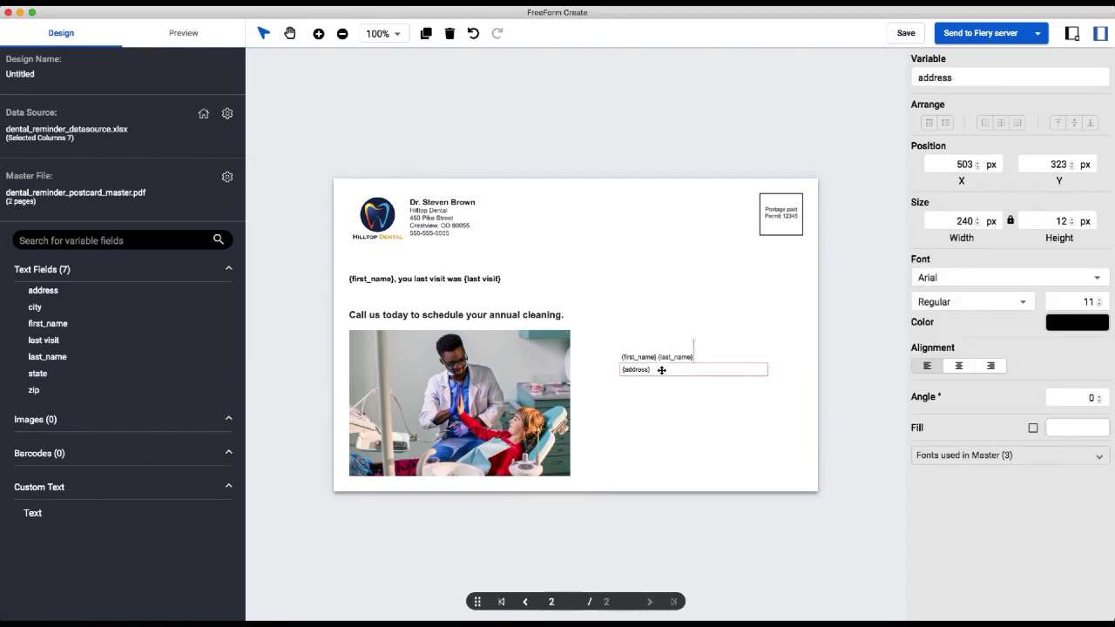
drag(32, 306, 641, 383)
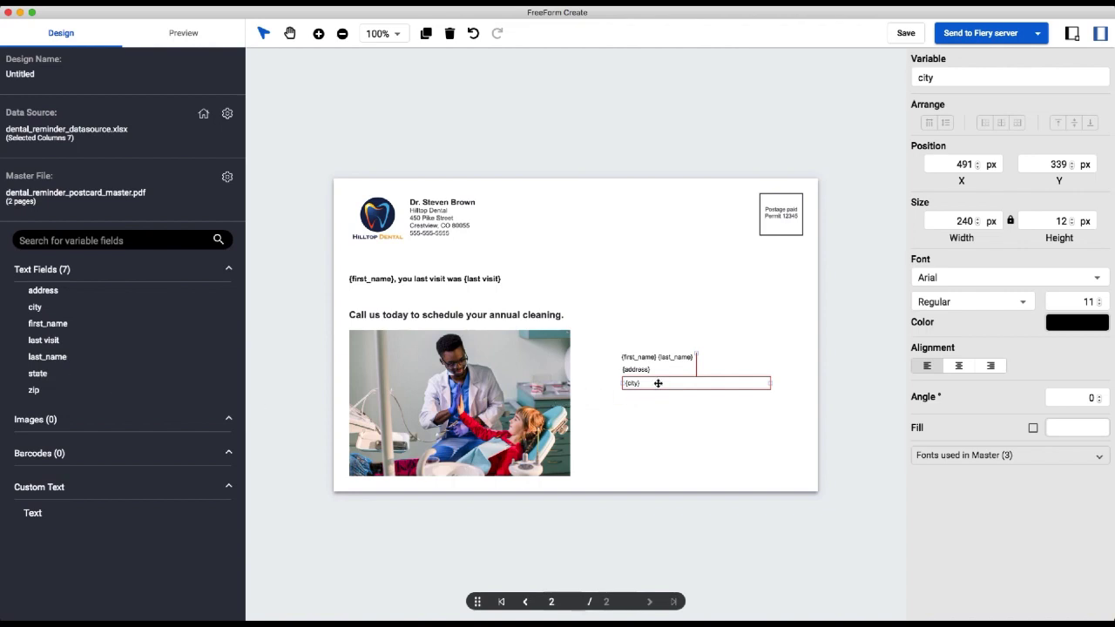
Extend the city line to read "{city}, {state} {zip}", adding the state and zip variables and a comma after the city
click(549, 410)
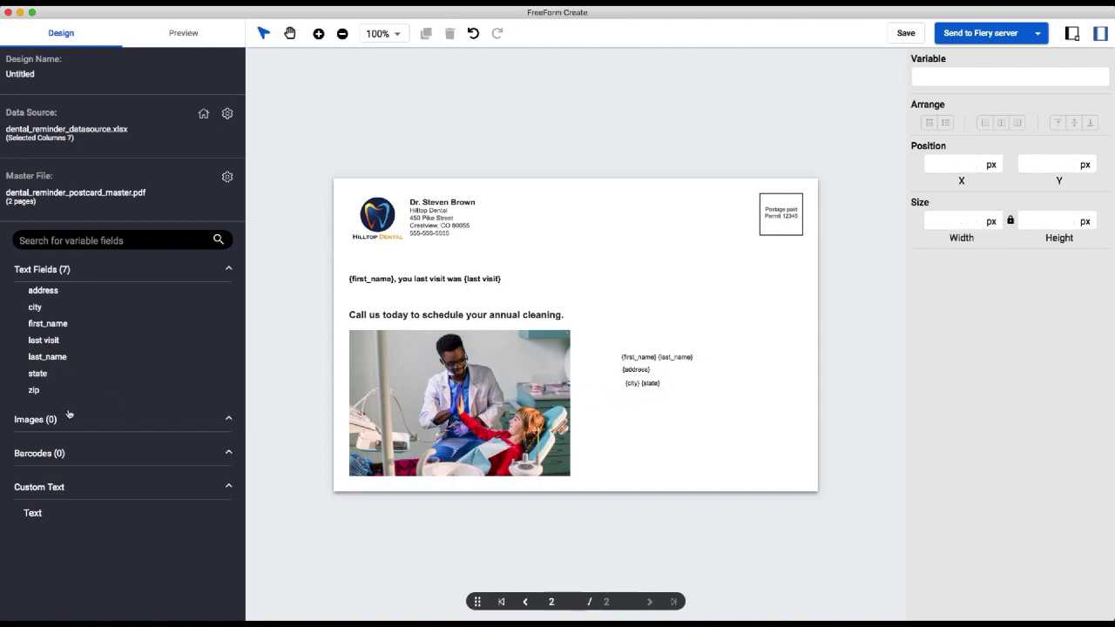
click(633, 383)
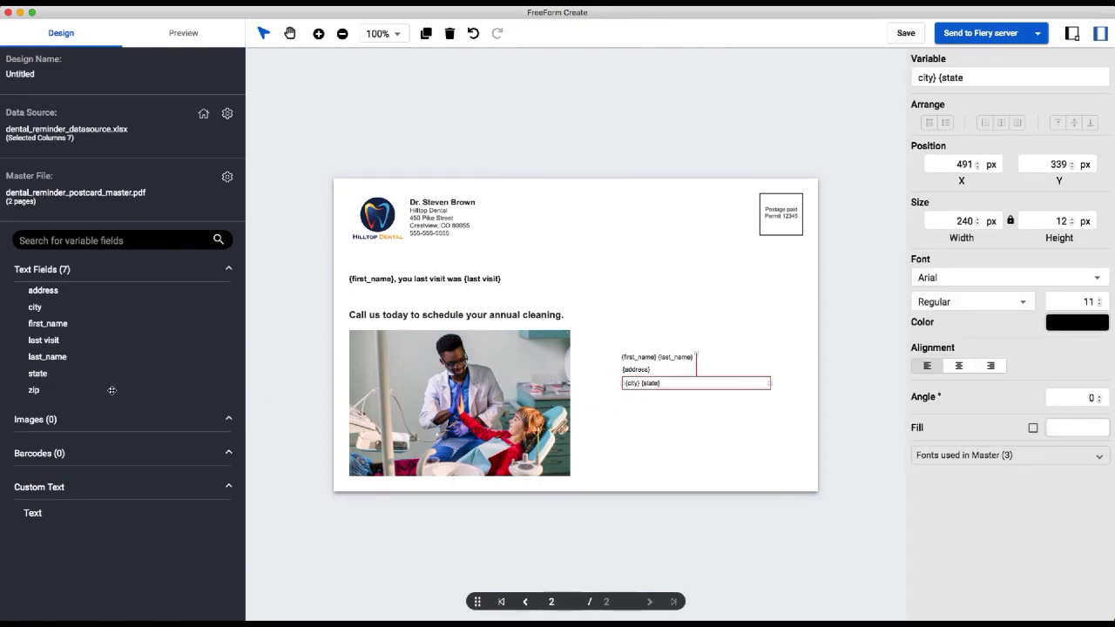
drag(112, 391, 670, 387)
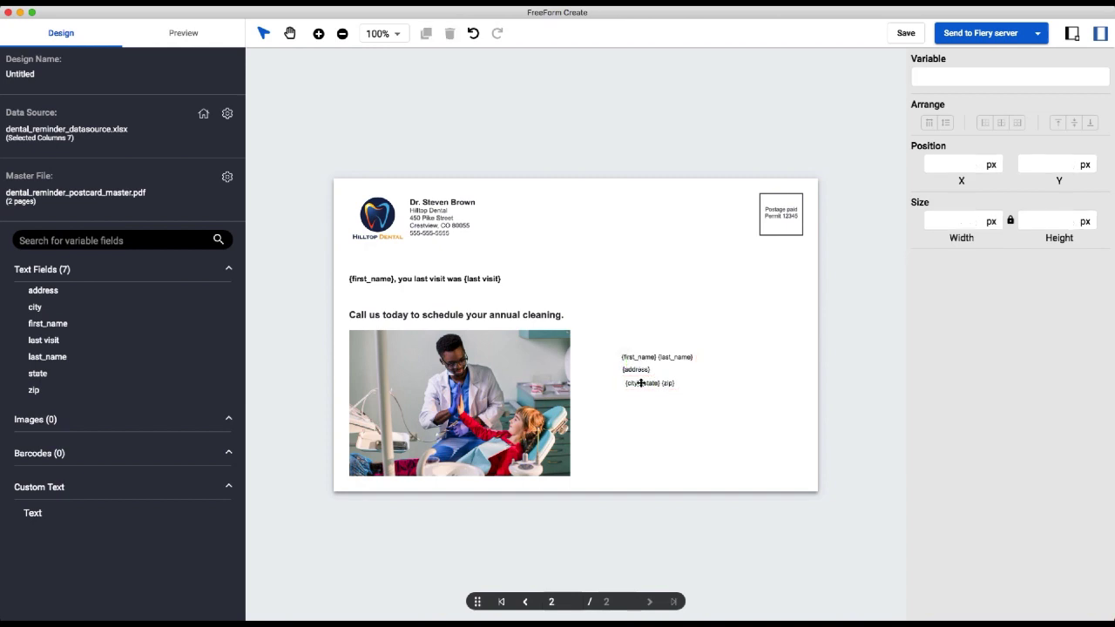
click(653, 393)
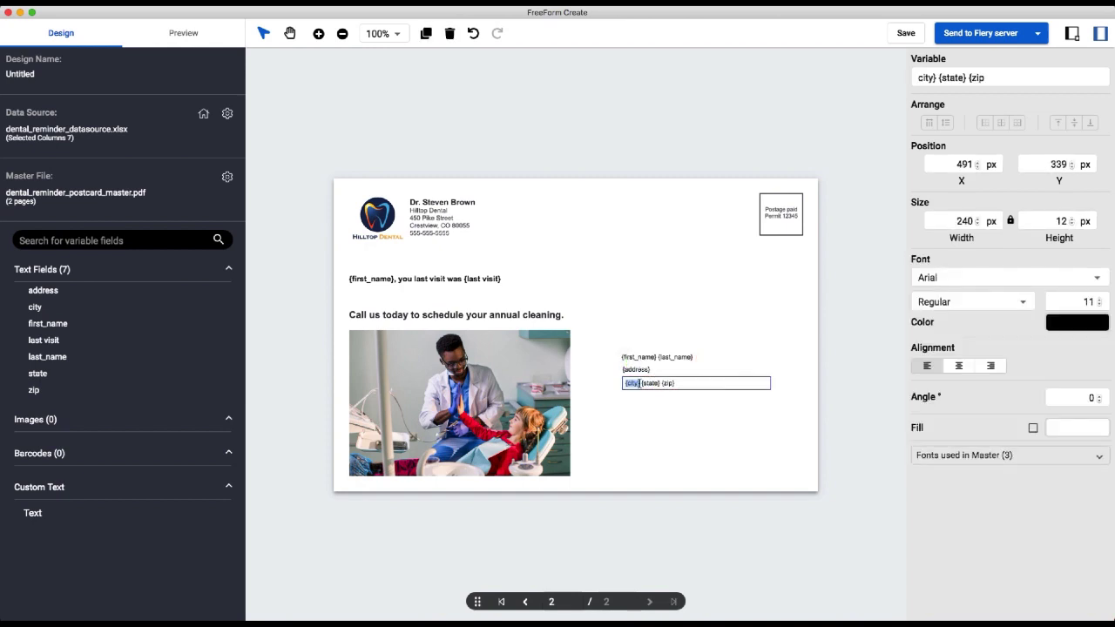
key(Right)
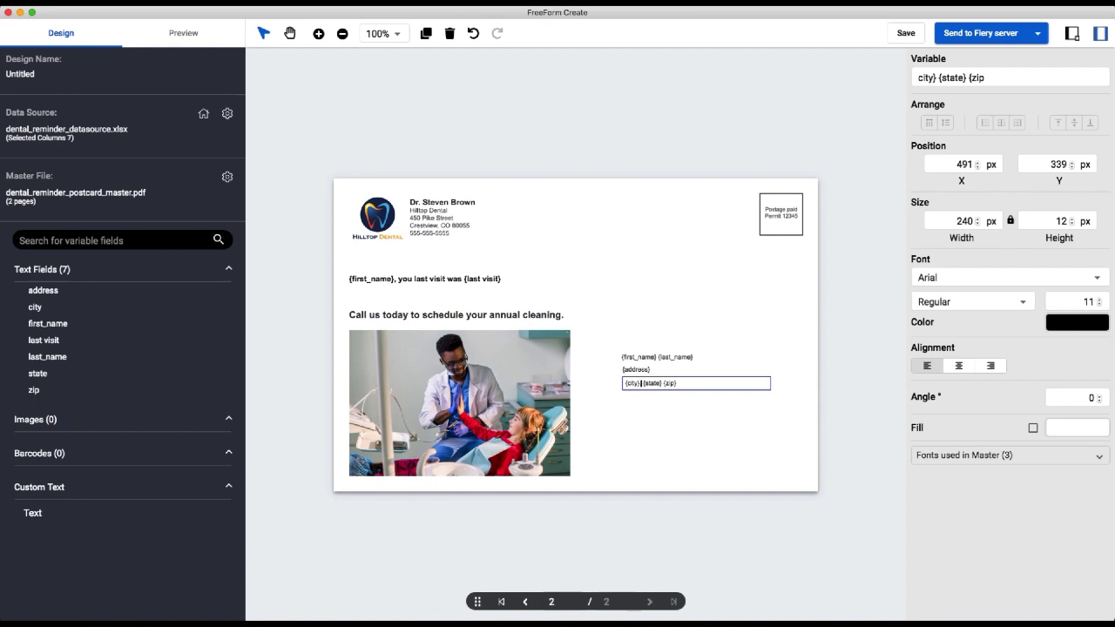
click(662, 396)
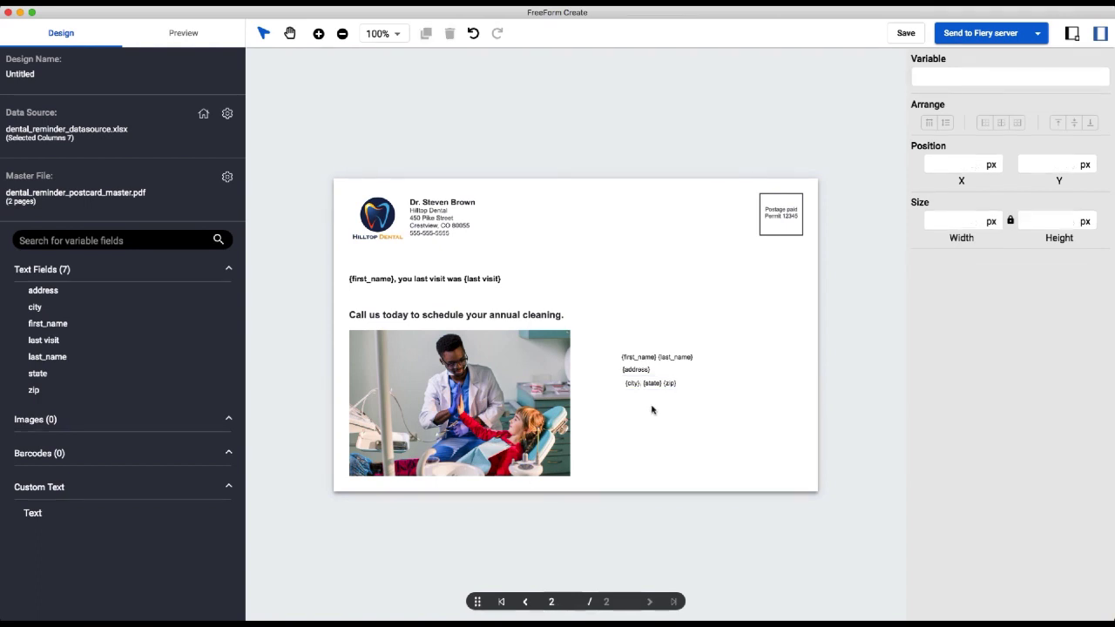
Align the name, address and city lines along their left edges and distribute them vertically
click(637, 384)
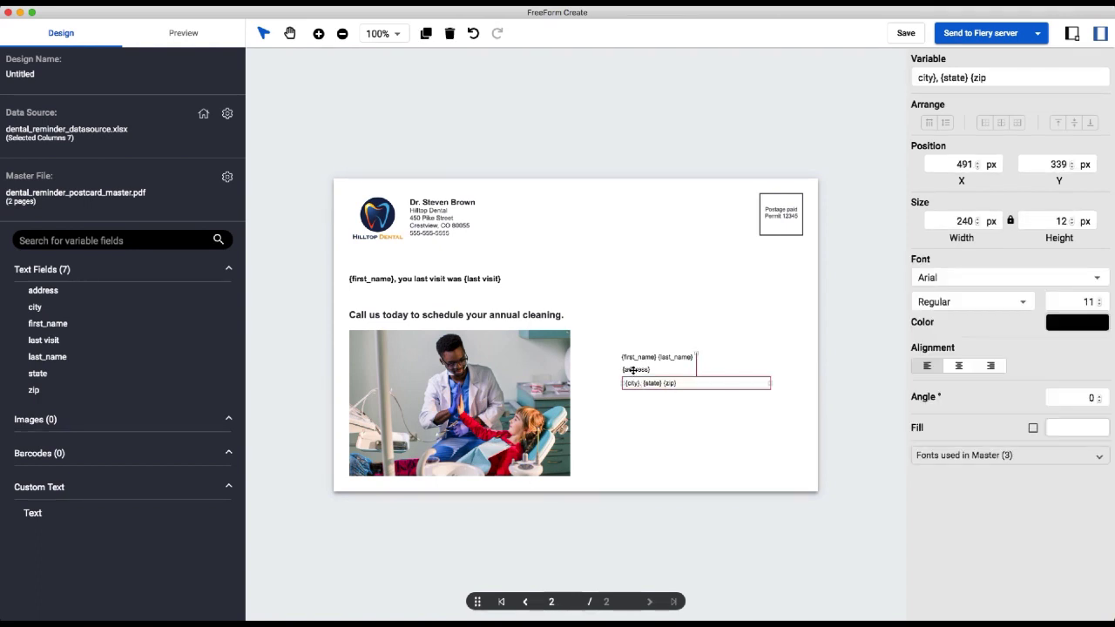
shift+click(633, 371)
shift+click(632, 358)
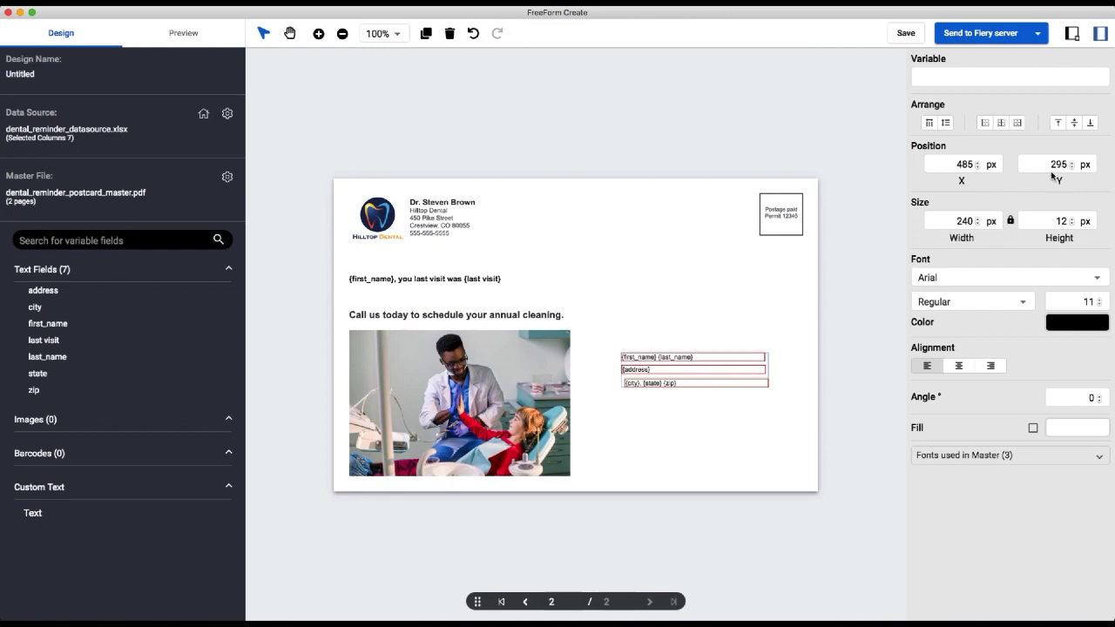
click(985, 123)
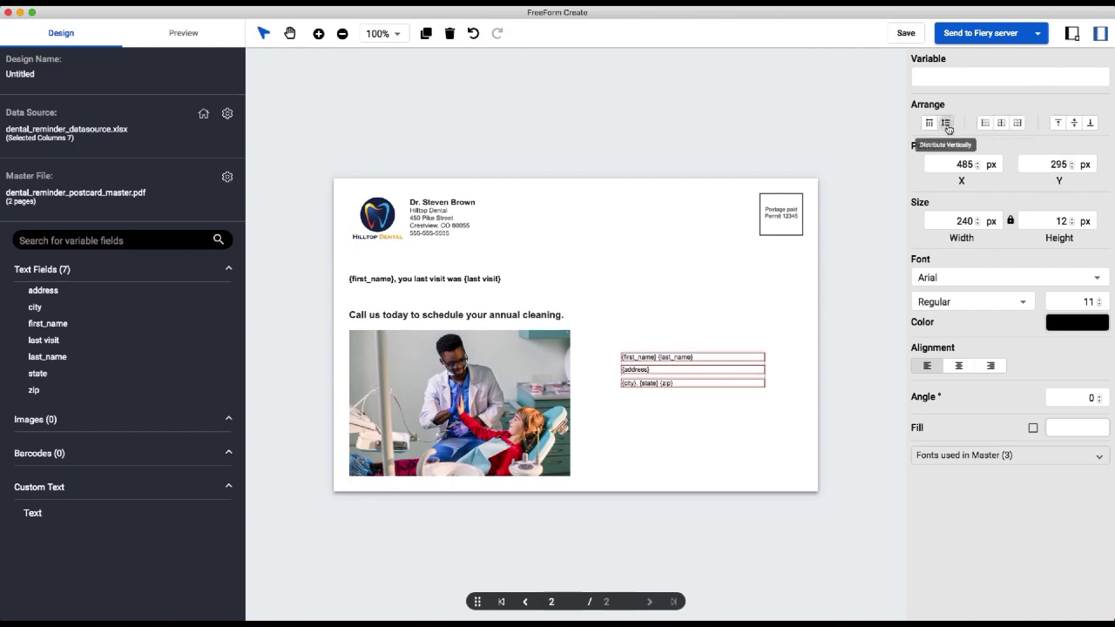
click(947, 124)
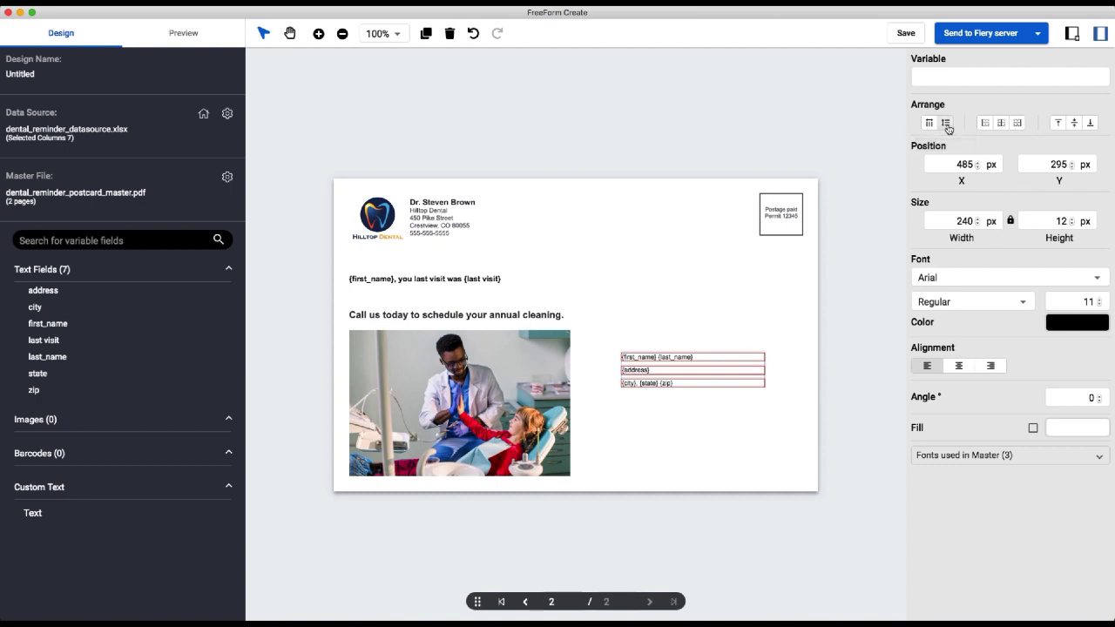
click(677, 410)
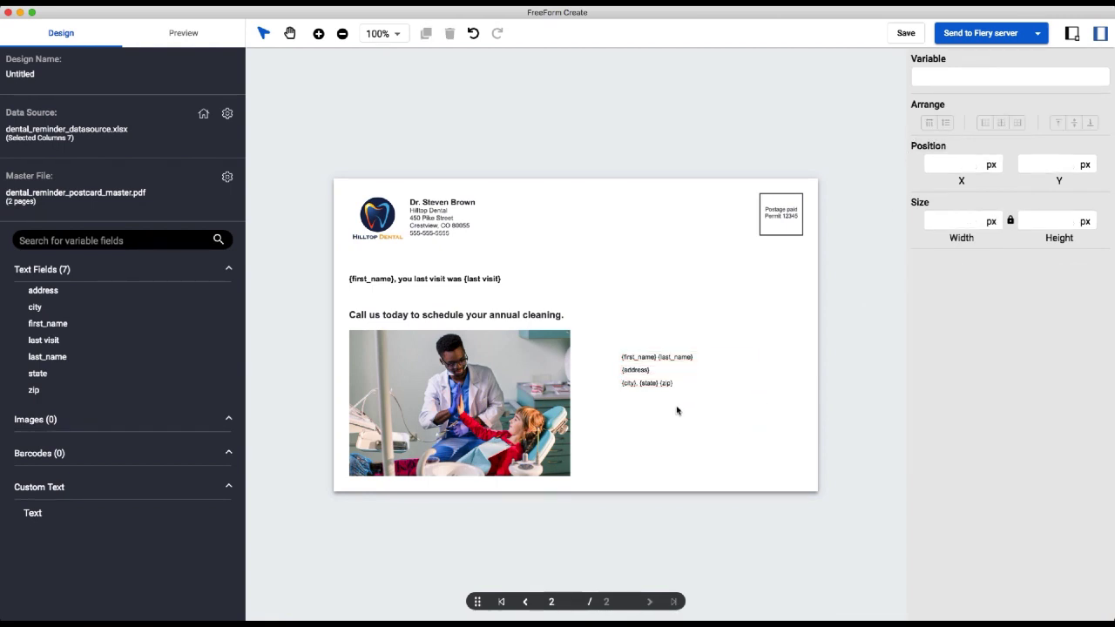
Preview the merged postcard and correct "you" to "your" in the last-visit sentence on page 2
click(187, 37)
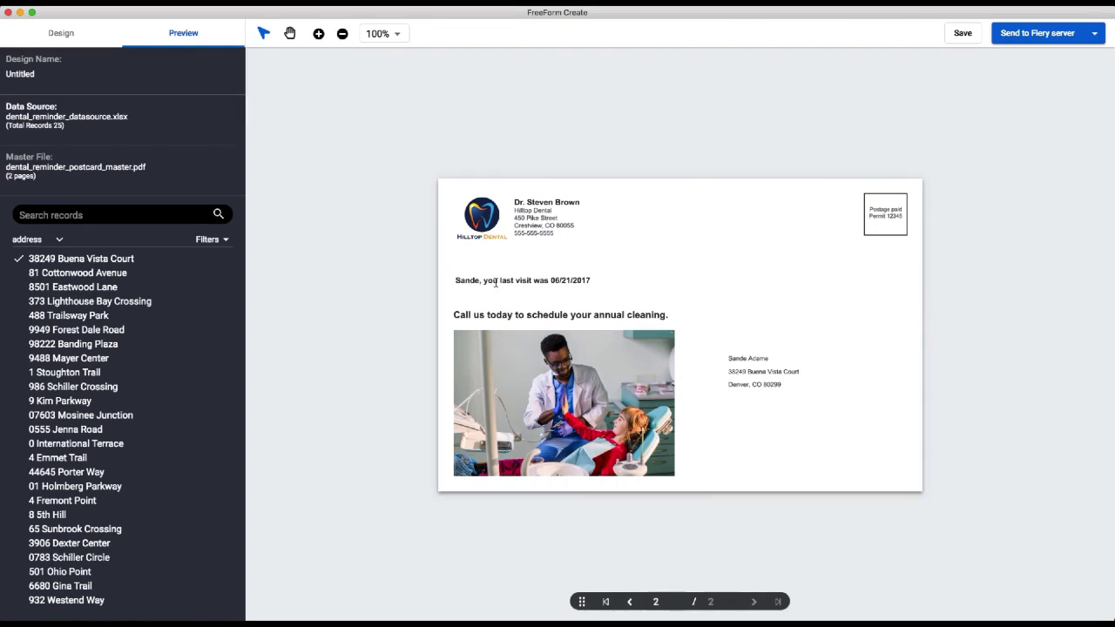
click(62, 32)
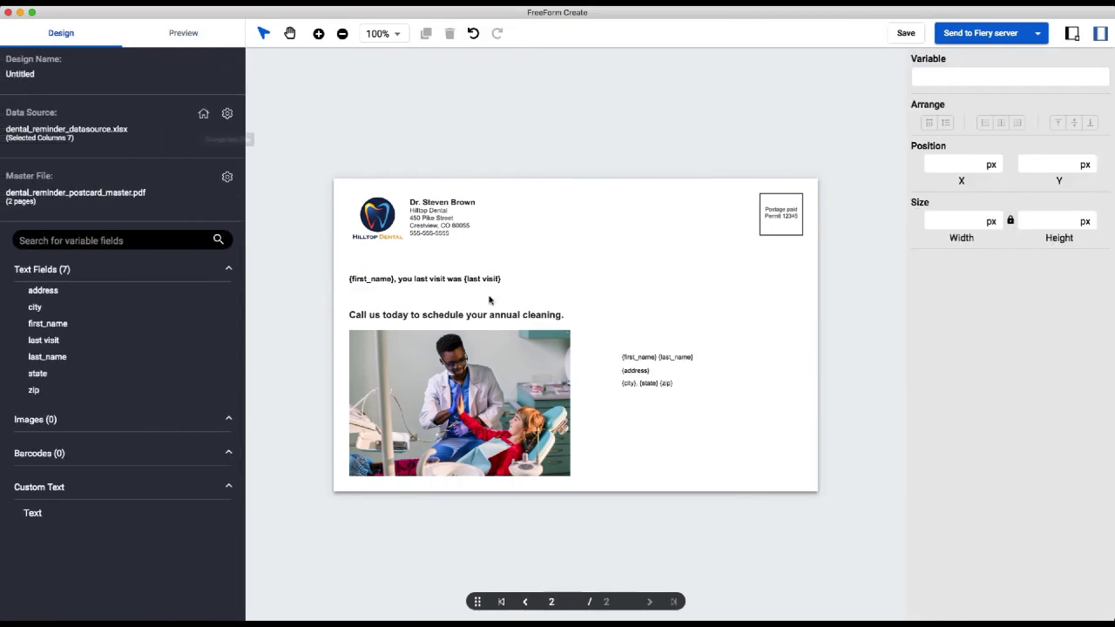
double_click(405, 279)
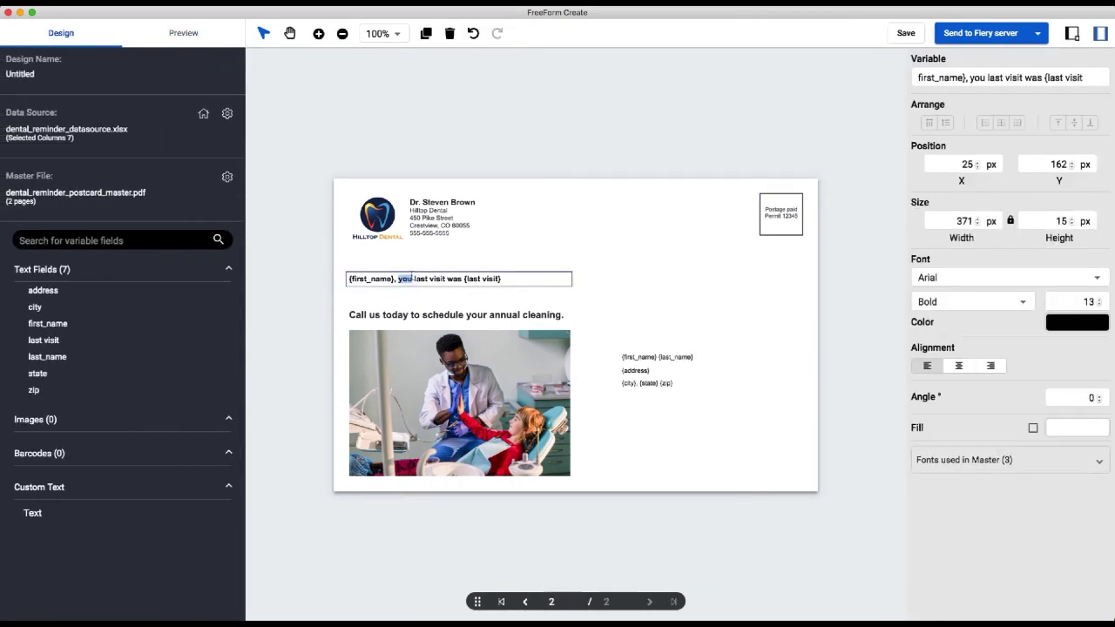
text(r)
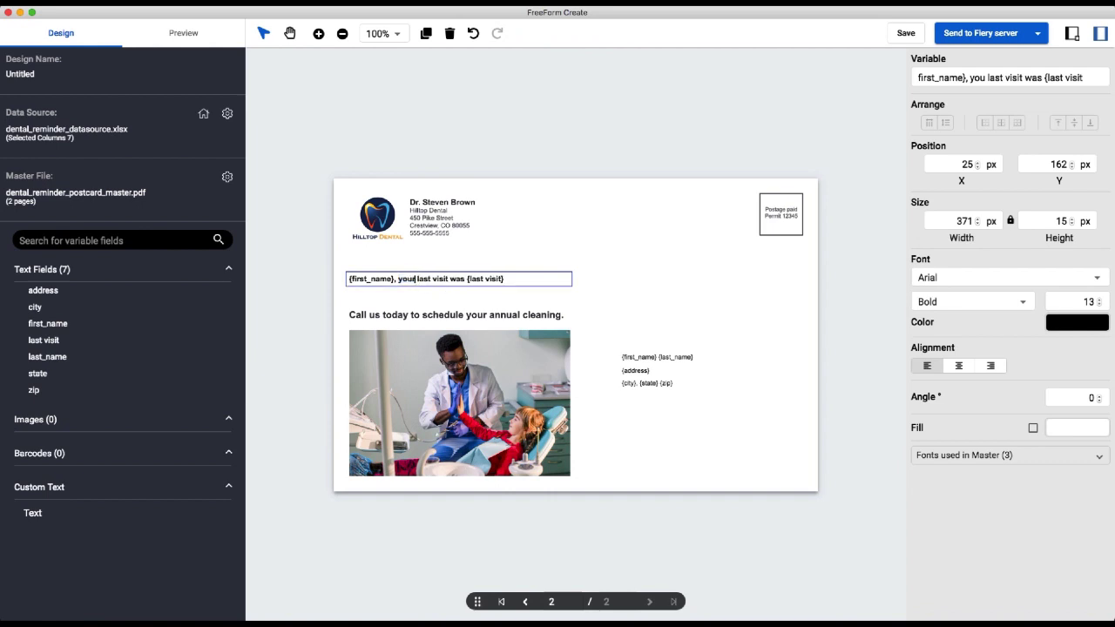
click(590, 293)
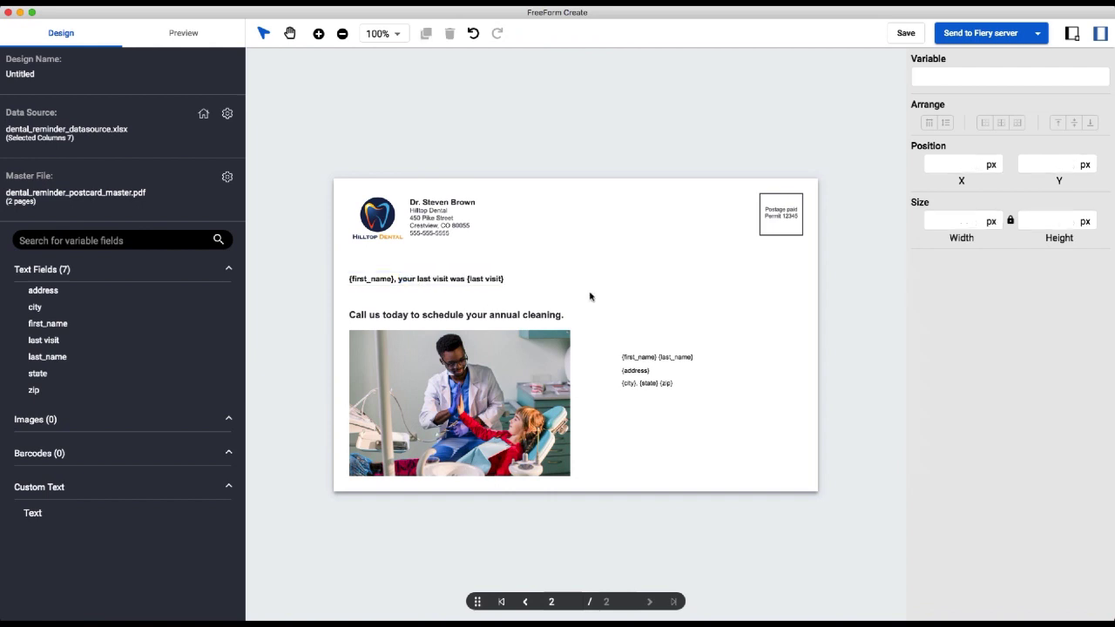
Preview the fourth data record and check its postcard from page 2 to page 1
click(183, 33)
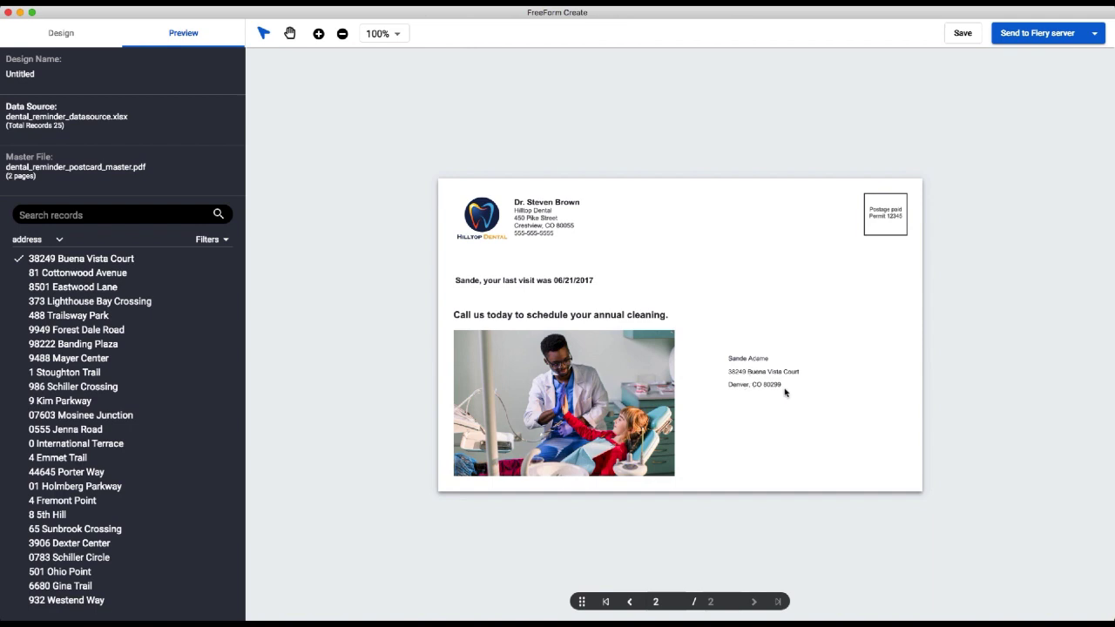
click(59, 302)
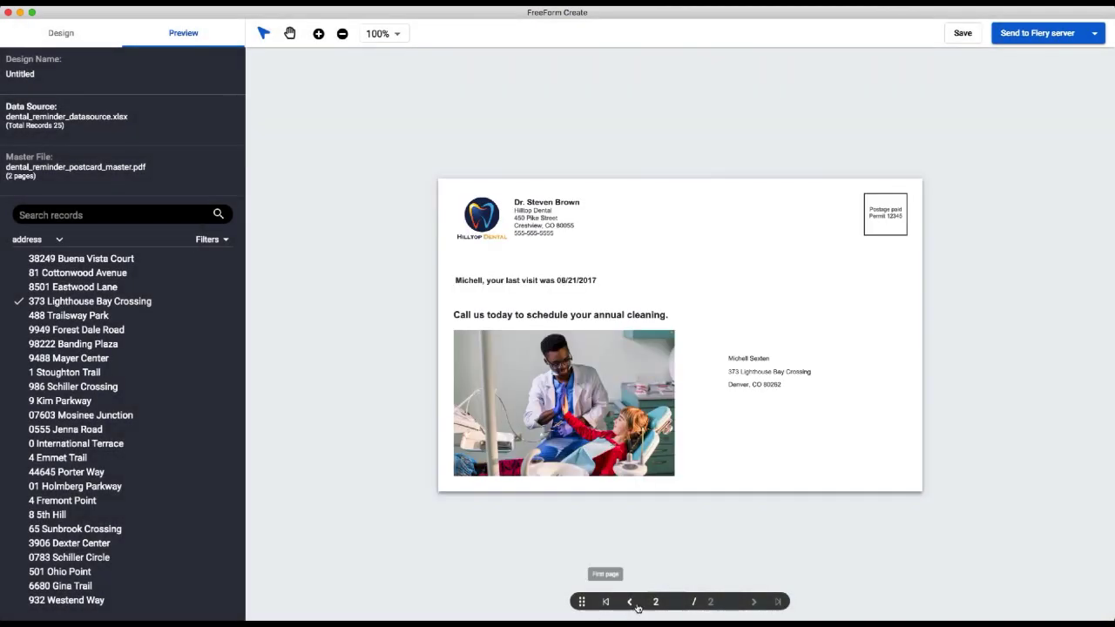
click(632, 602)
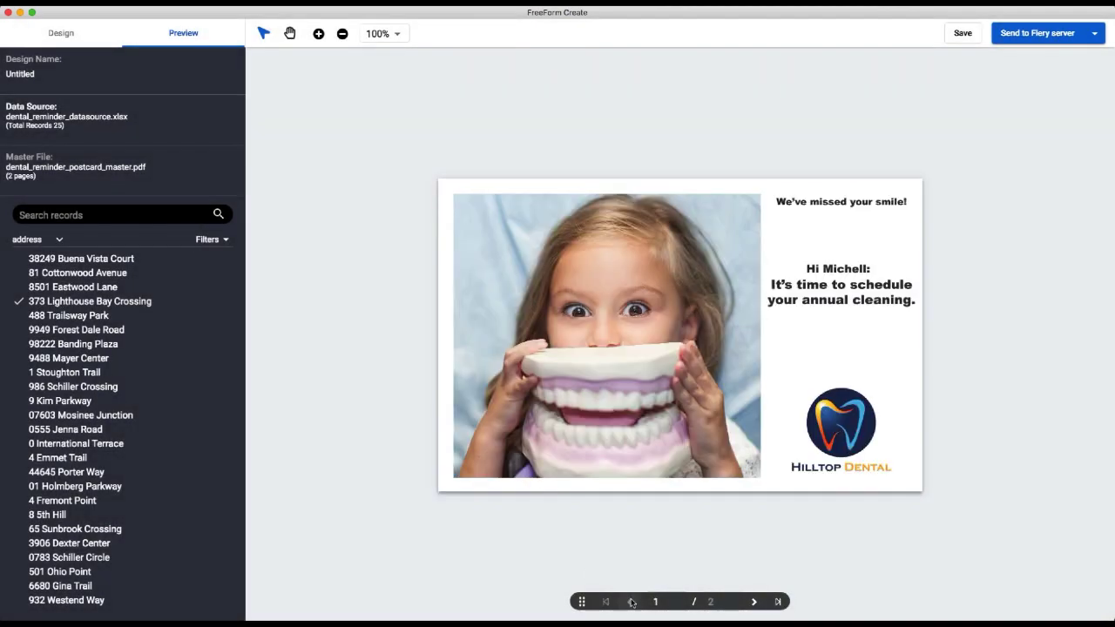
Return the preview to page 2 and filter the records to the Longest address
click(753, 601)
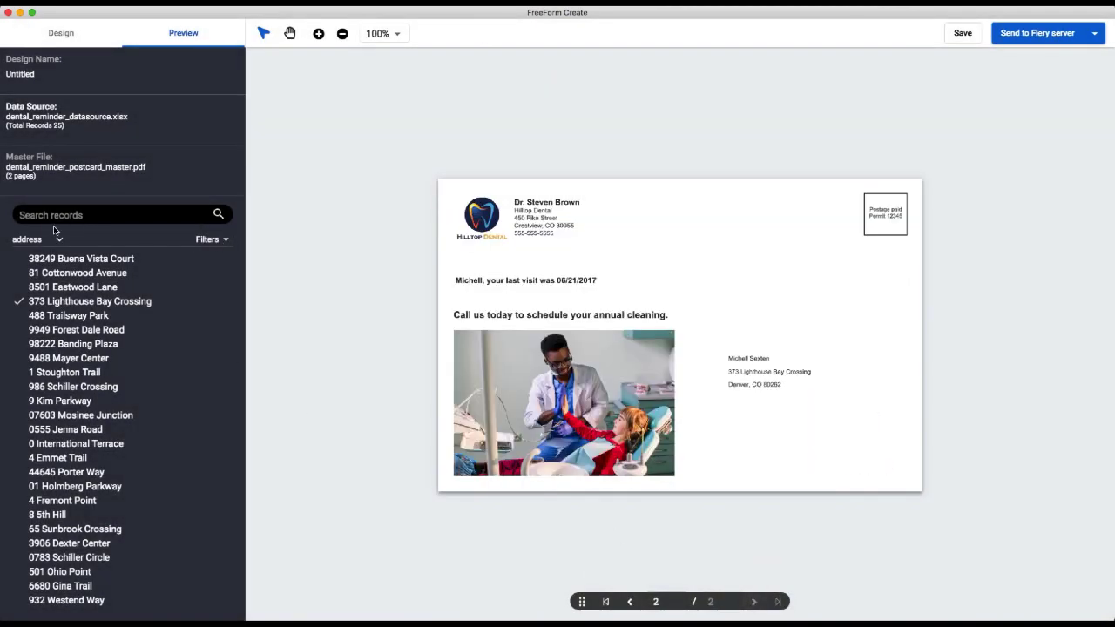
click(223, 243)
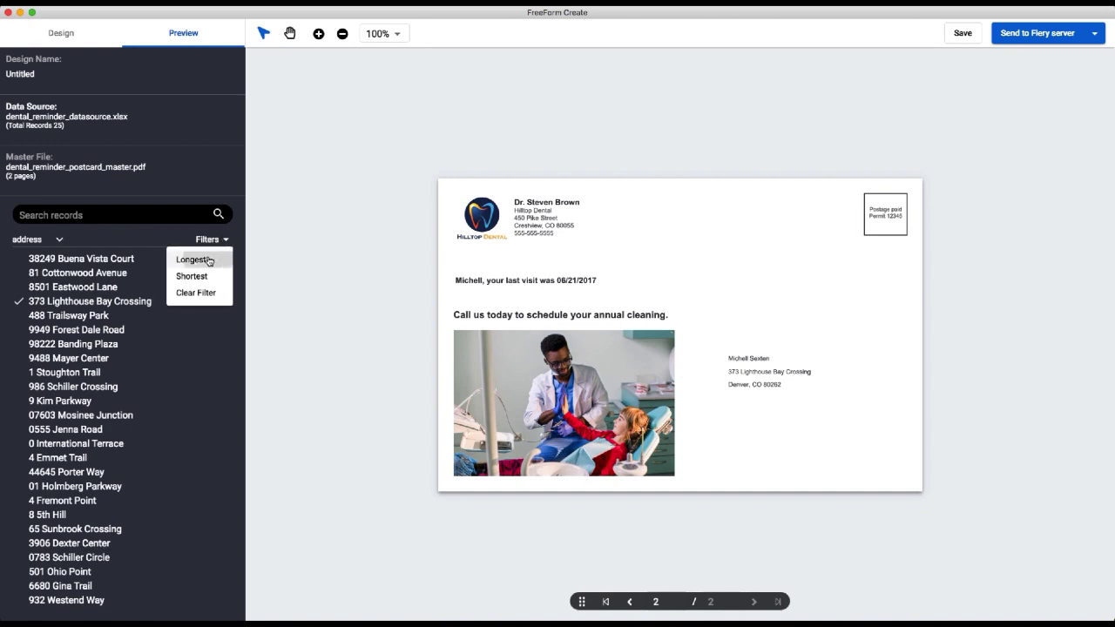
click(207, 260)
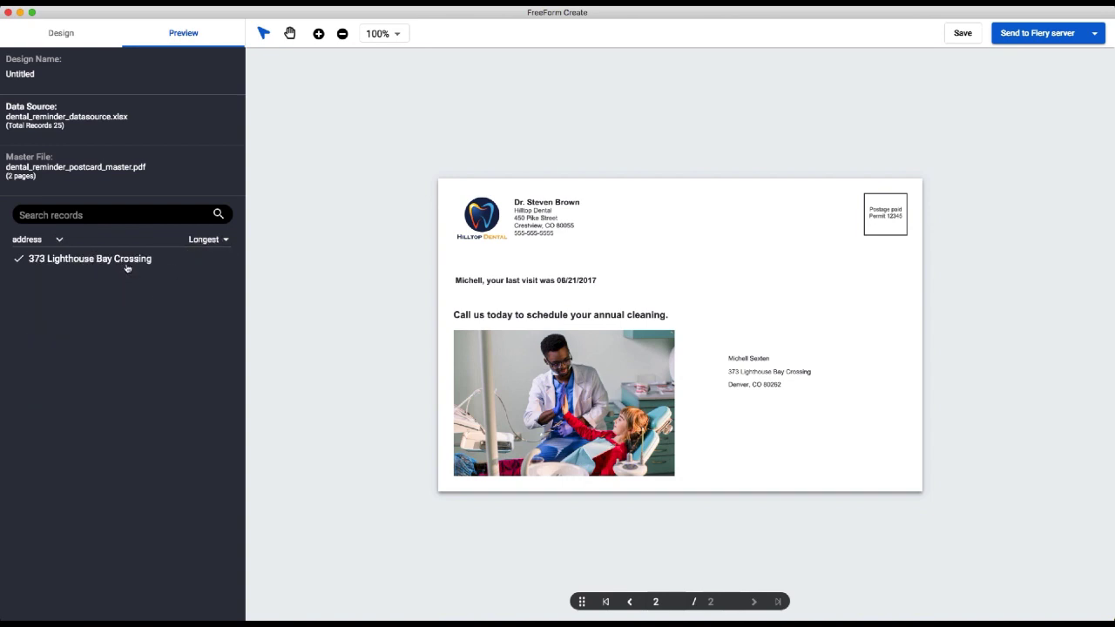
Filter the records to the Shortest address and preview the matching record's postcard
click(225, 242)
click(202, 277)
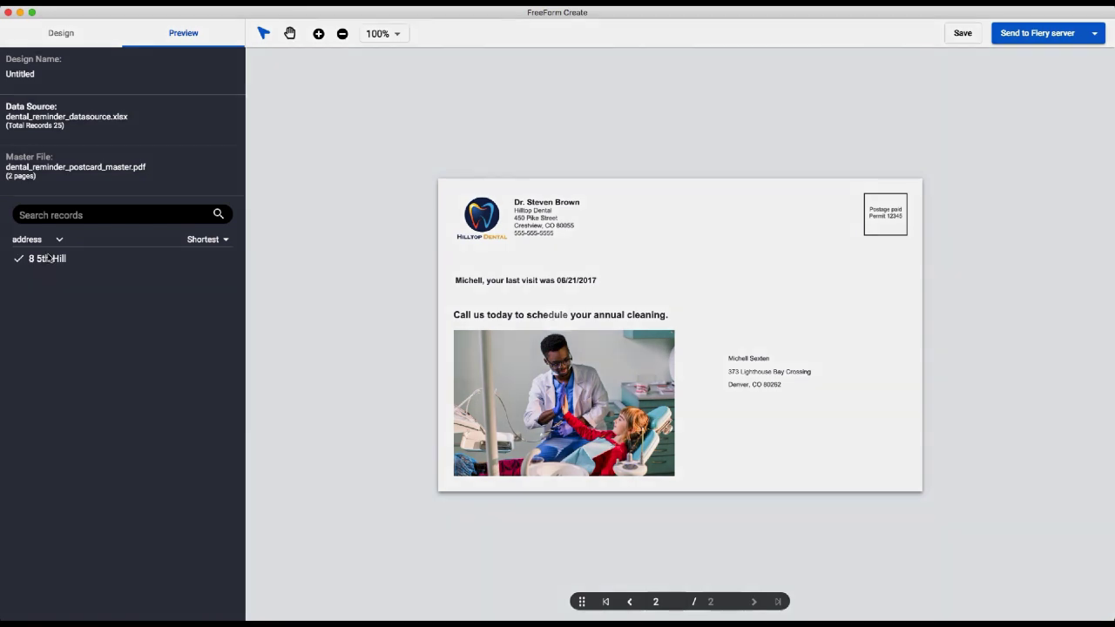
click(50, 258)
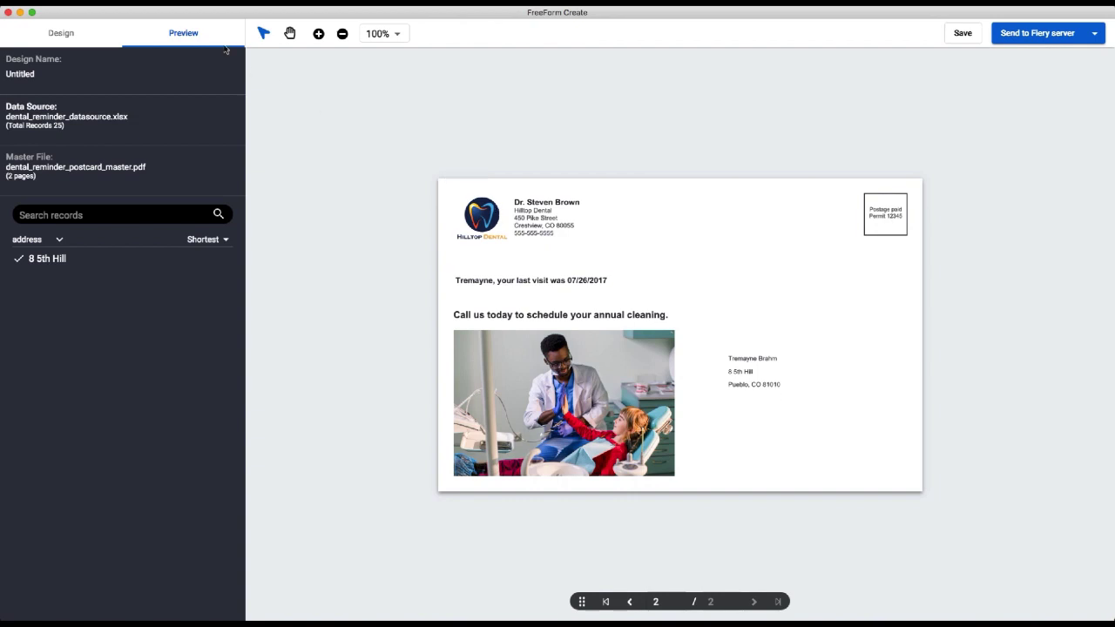
Save the design as "dental postcard" in the Desktop folder
click(111, 8)
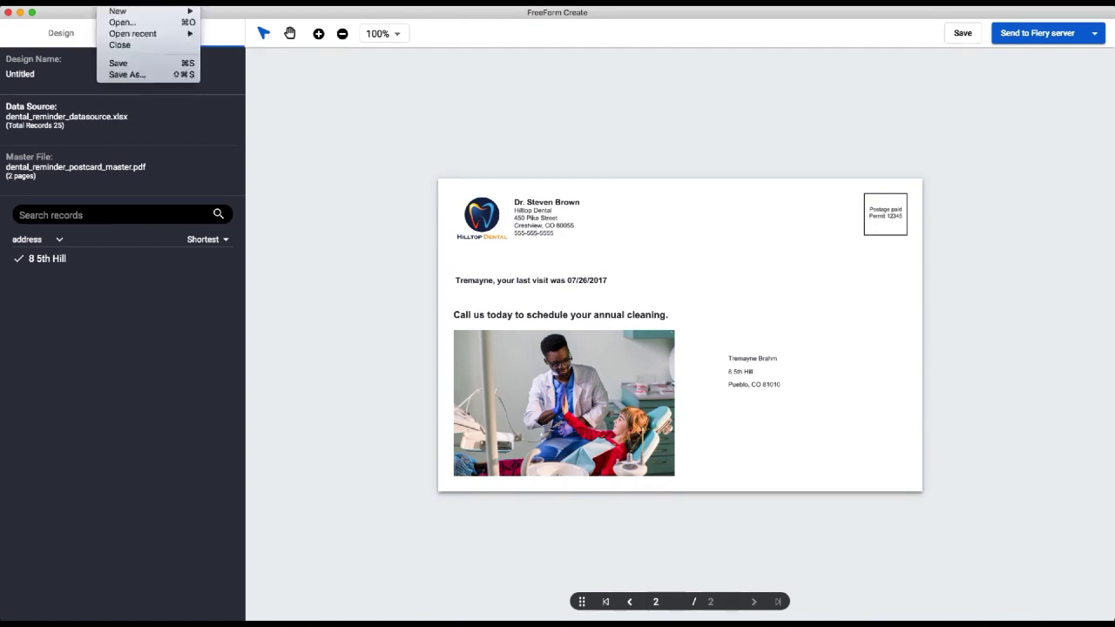
click(133, 77)
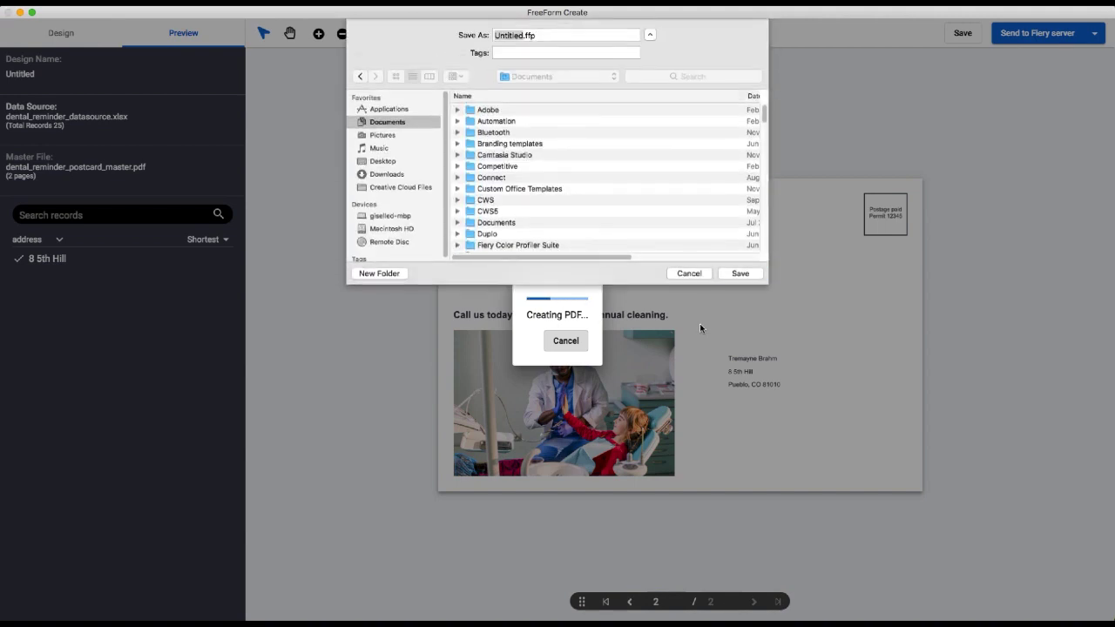
click(376, 161)
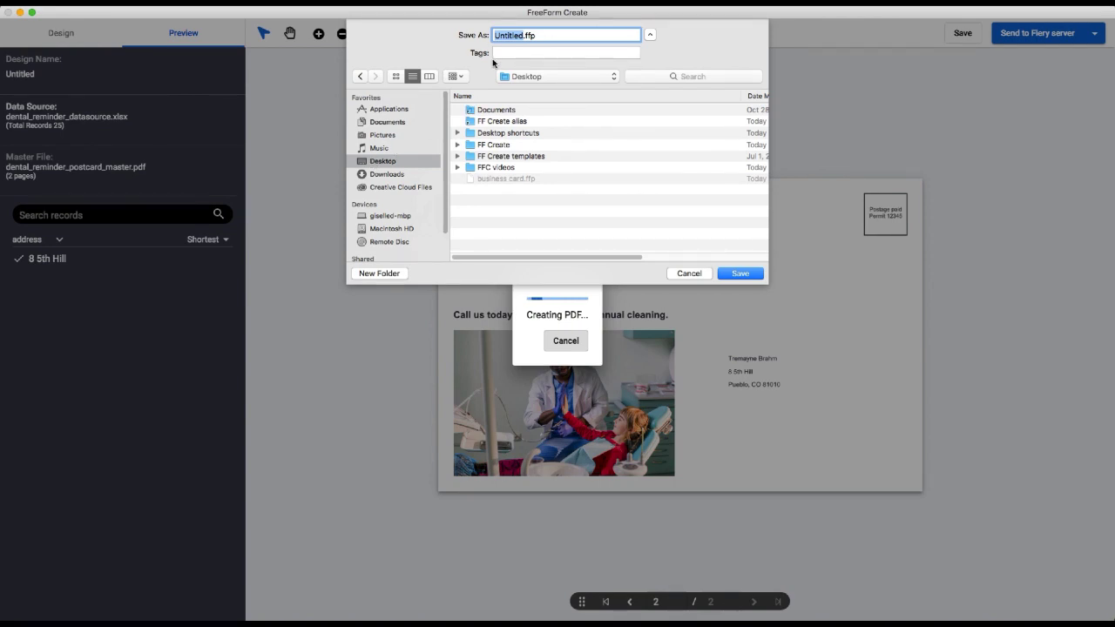
text(dental postcard)
click(740, 273)
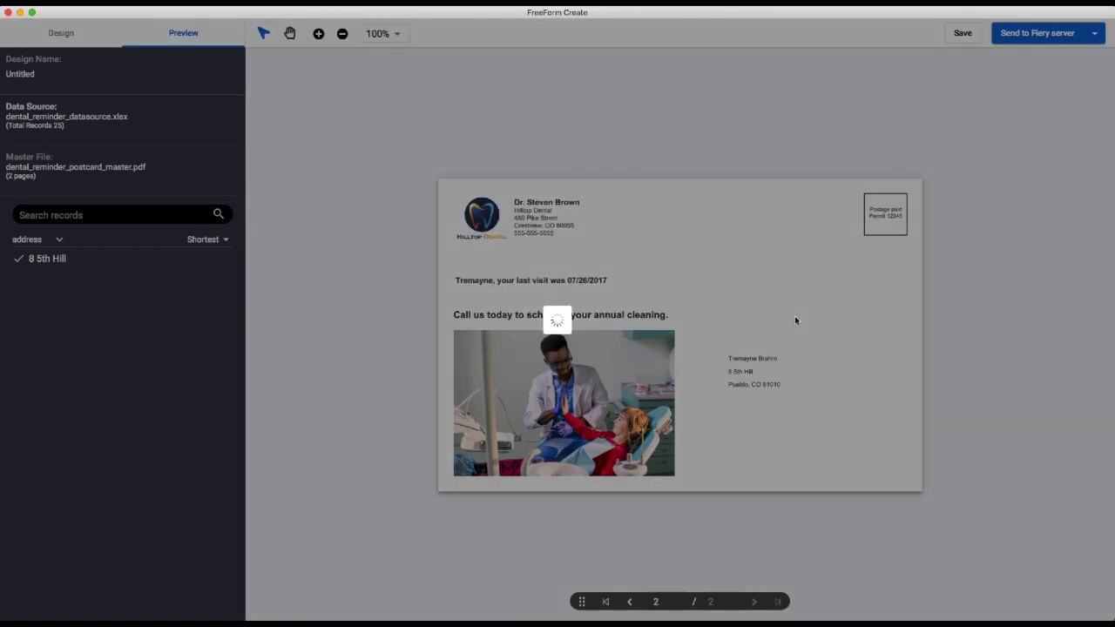